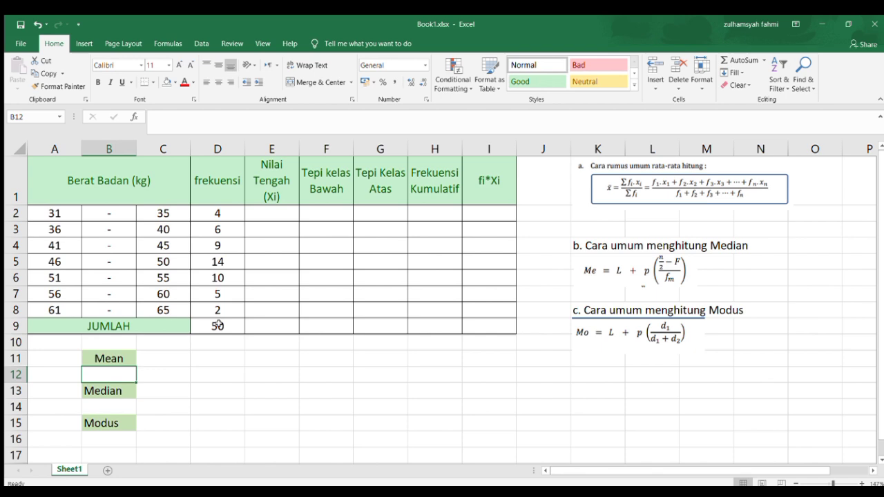
pyautogui.click(121, 360)
pyautogui.click(127, 391)
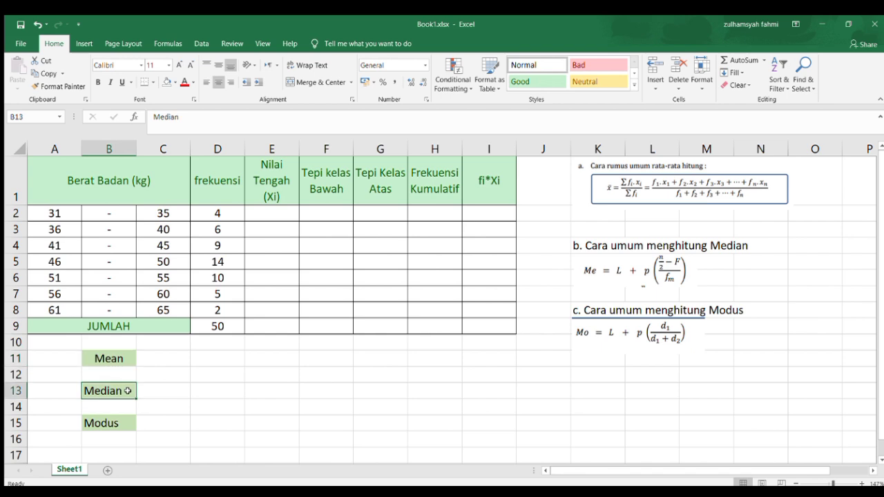
pyautogui.click(127, 429)
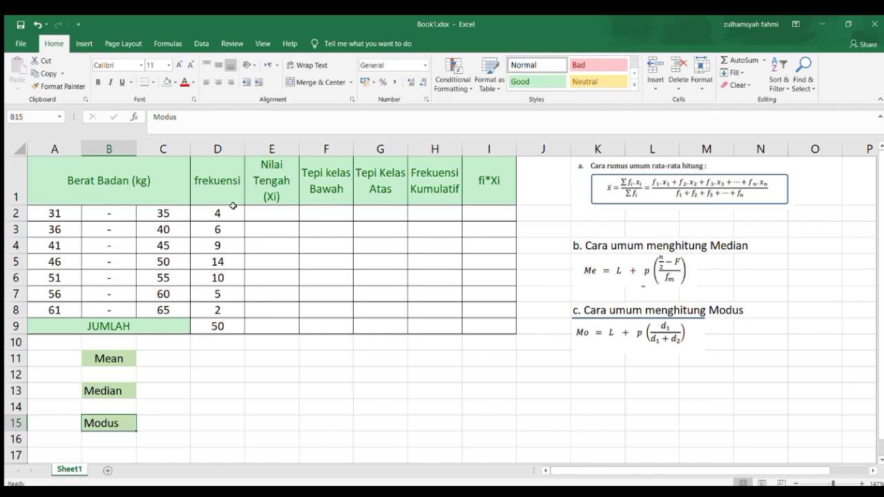
# Calculate the class midpoints in the Nilai Tengah column by entering =AVERAGE(A2;C2) in E2 and filling it down to E8.
pyautogui.click(270, 212)
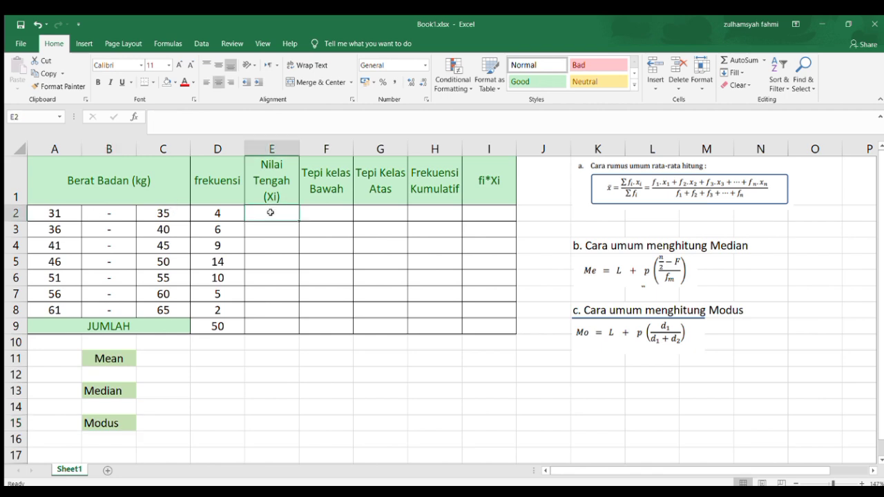
pyautogui.write('=')
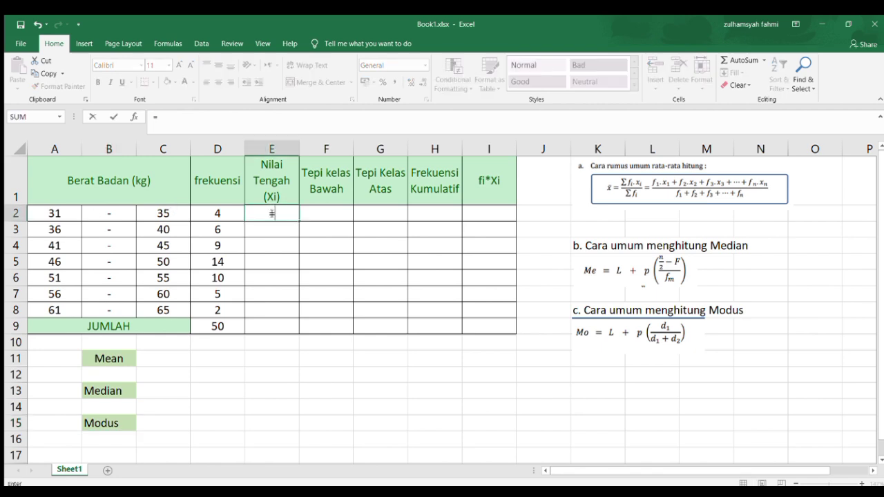
pyautogui.write('ave')
pyautogui.press('Tab')
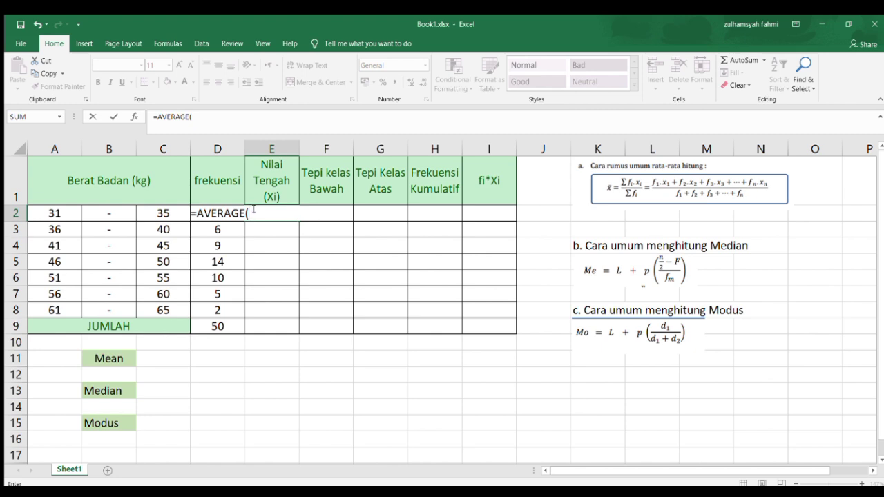
pyautogui.click(58, 216)
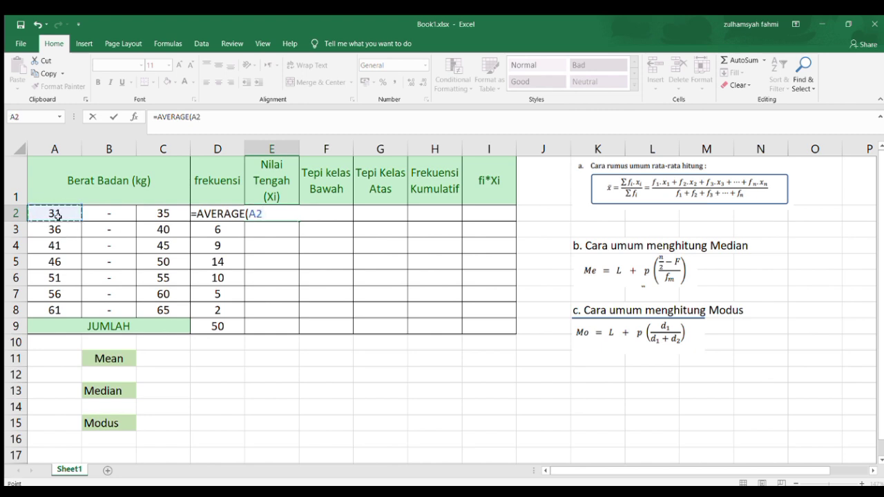
pyautogui.write(';')
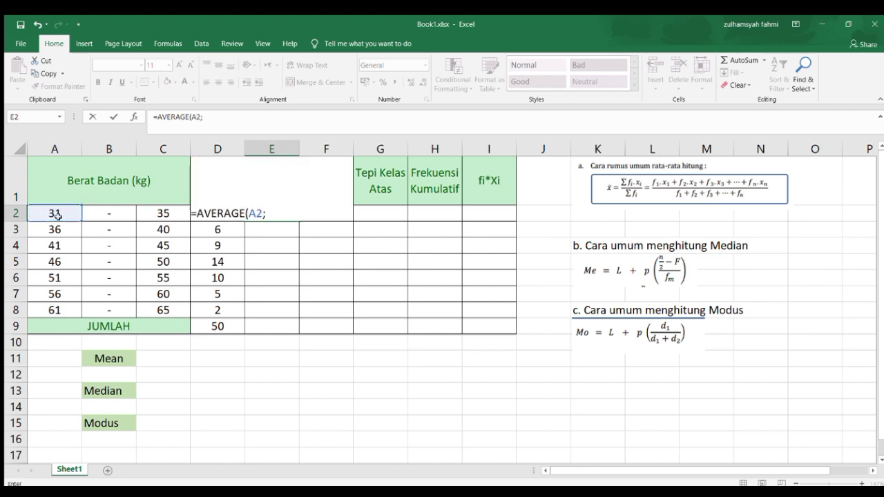
pyautogui.click(169, 211)
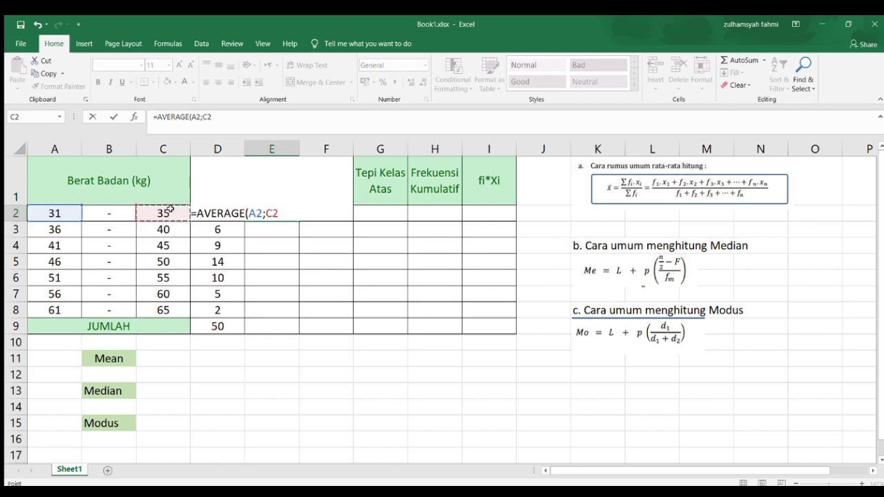
pyautogui.write(')')
pyautogui.press('Return')
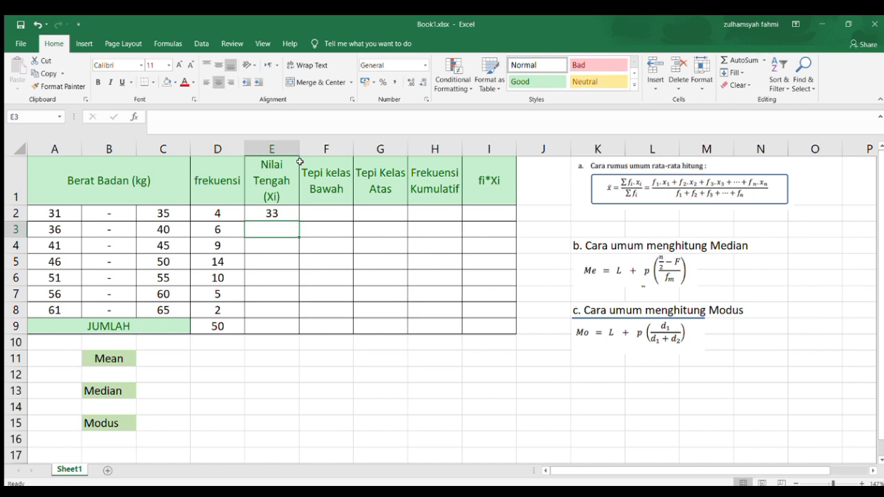
pyautogui.click(288, 214)
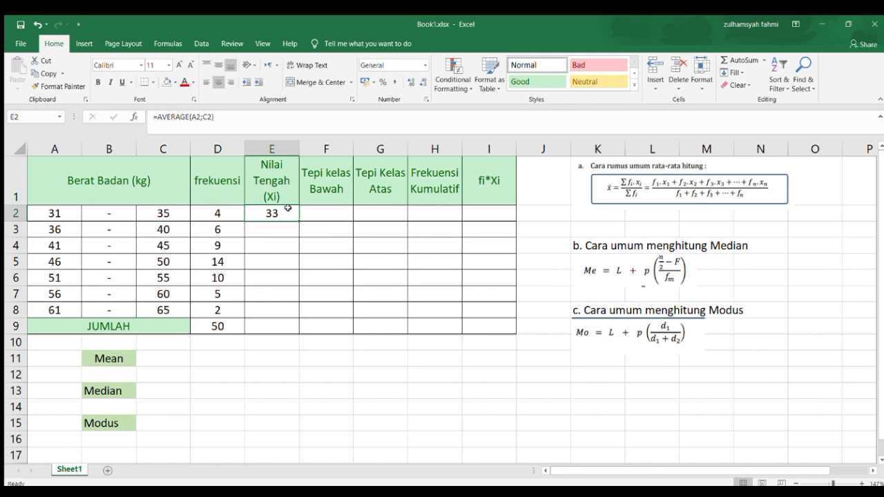
pyautogui.moveTo(298, 220); pyautogui.dragTo(291, 324)
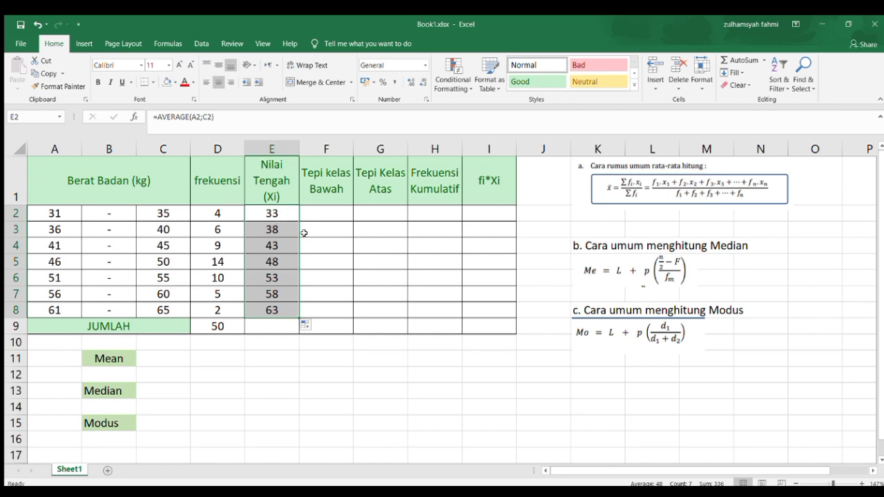
# Calculate the lower class boundaries in the Tepi kelas Bawah column by entering =A2-0,5 in F2 and filling it down to F8.
pyautogui.click(352, 197)
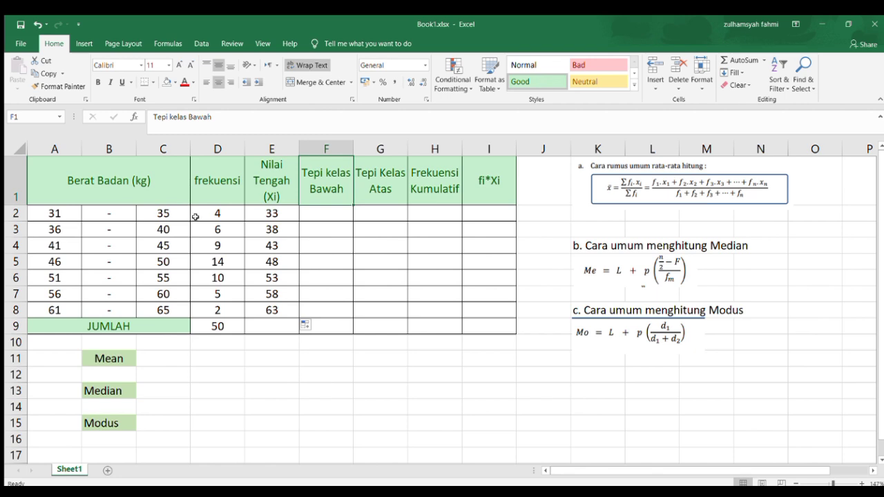
pyautogui.click(329, 216)
pyautogui.write('=')
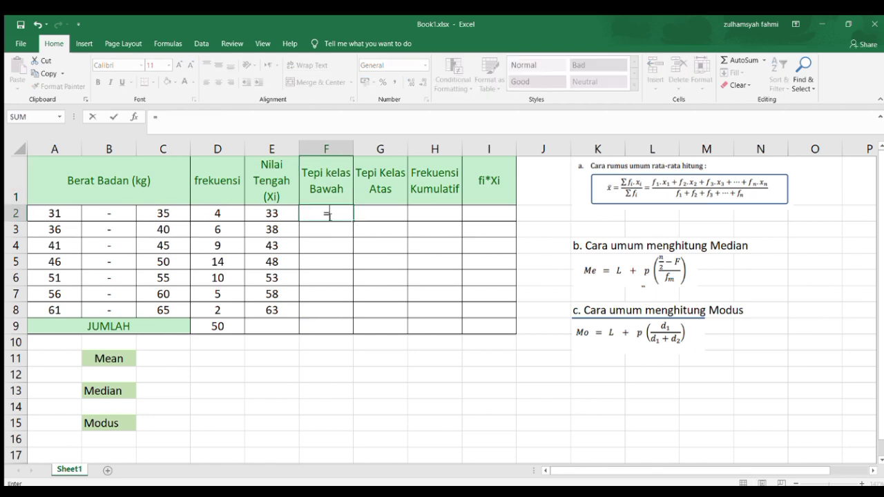
pyautogui.click(70, 212)
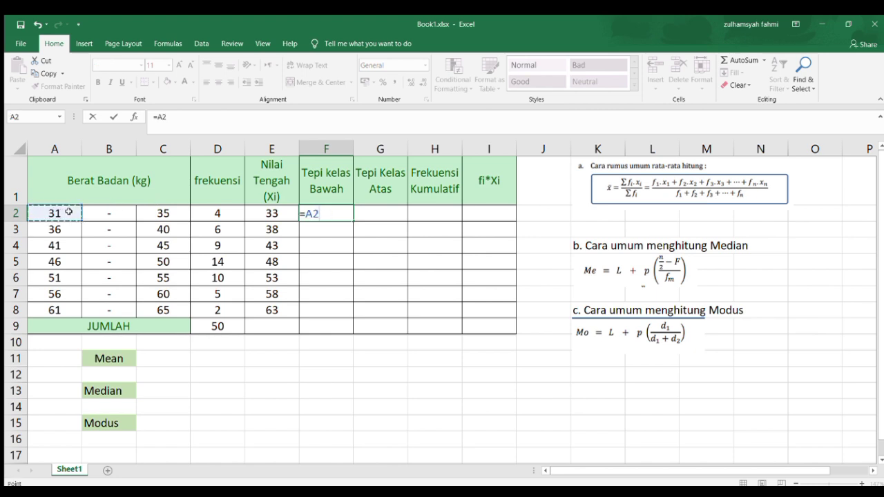
pyautogui.write('-0')
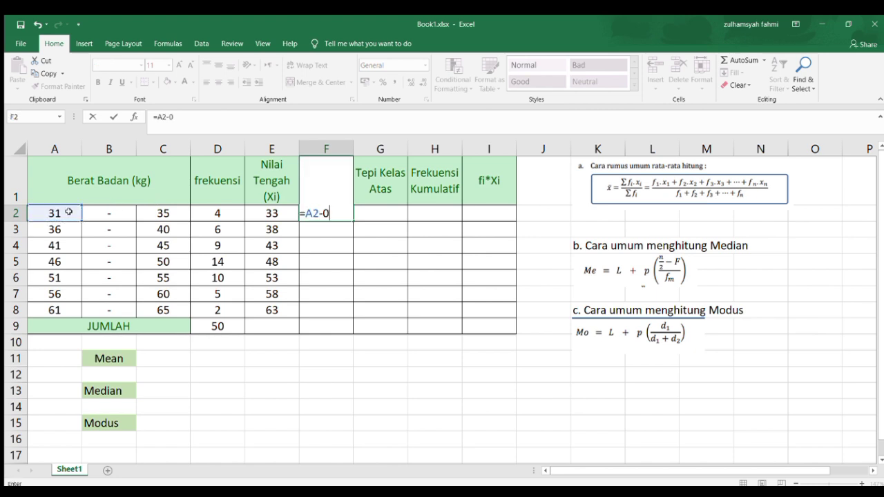
pyautogui.write(',5')
pyautogui.press('Return')
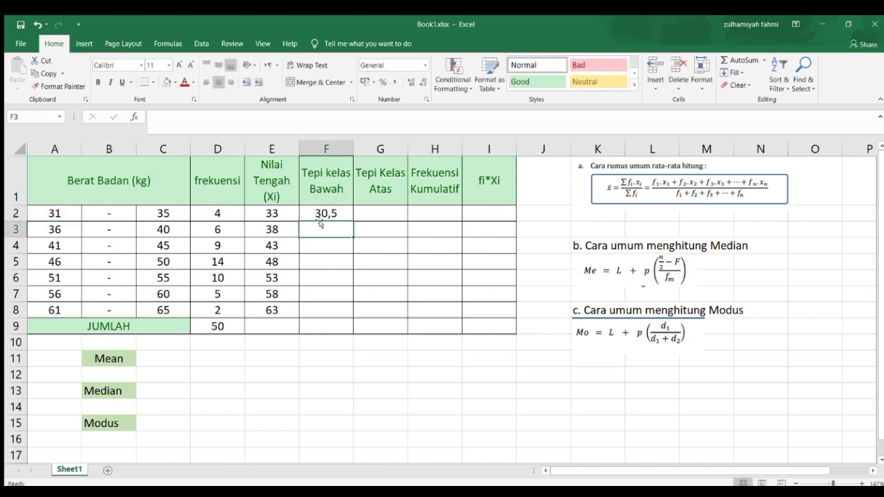
pyautogui.click(345, 210)
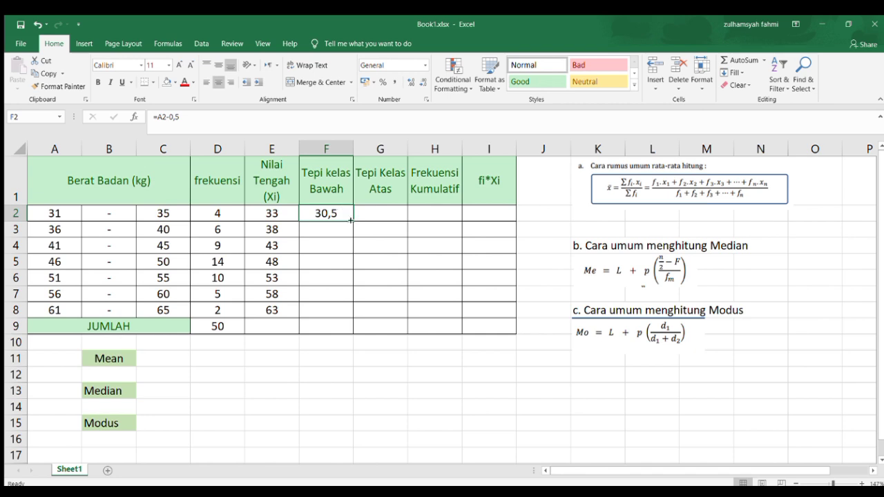
pyautogui.moveTo(352, 219); pyautogui.dragTo(346, 315)
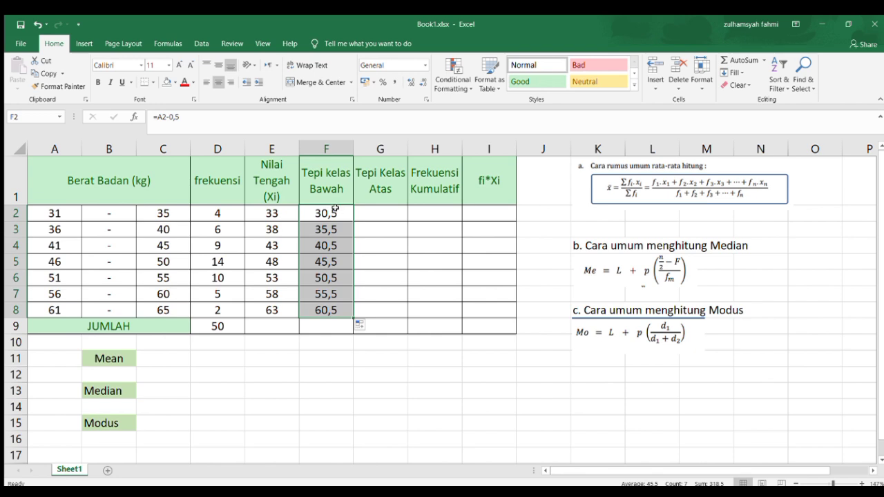
# Calculate the upper class boundaries in the Tepi Kelas Atas column by entering =C2+0,5 in G2 and filling it down to G8.
pyautogui.click(403, 198)
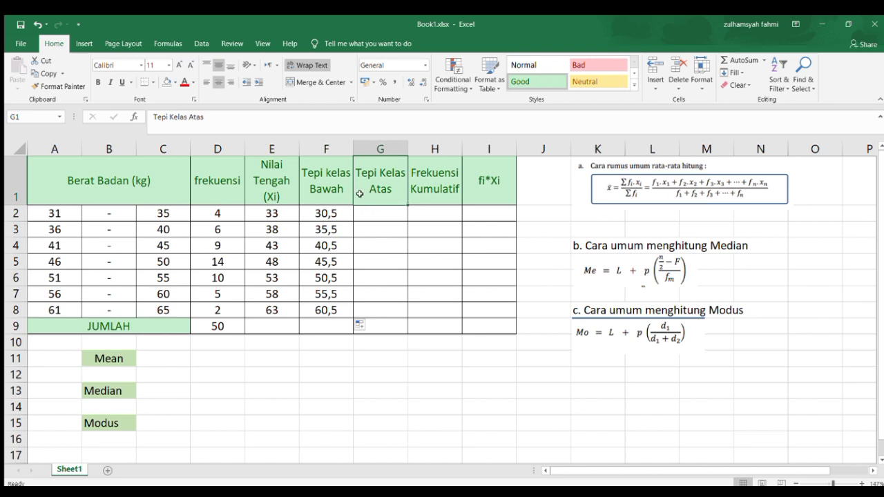
pyautogui.click(375, 213)
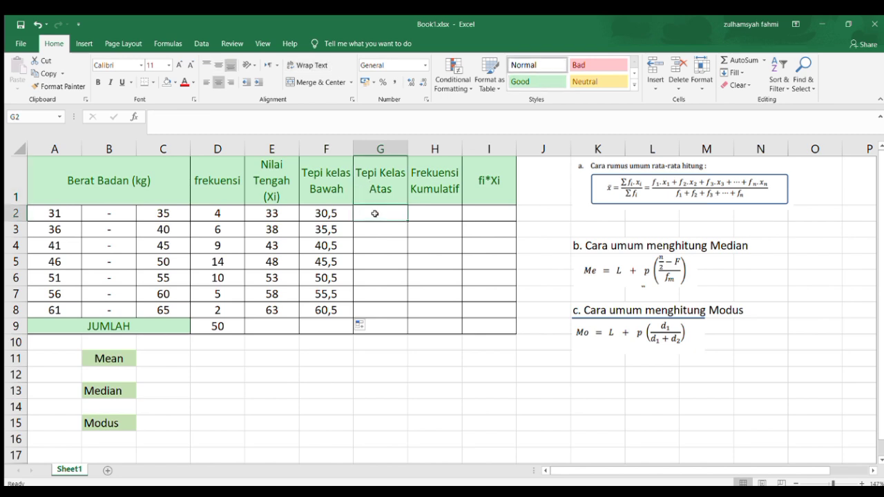
pyautogui.write('=')
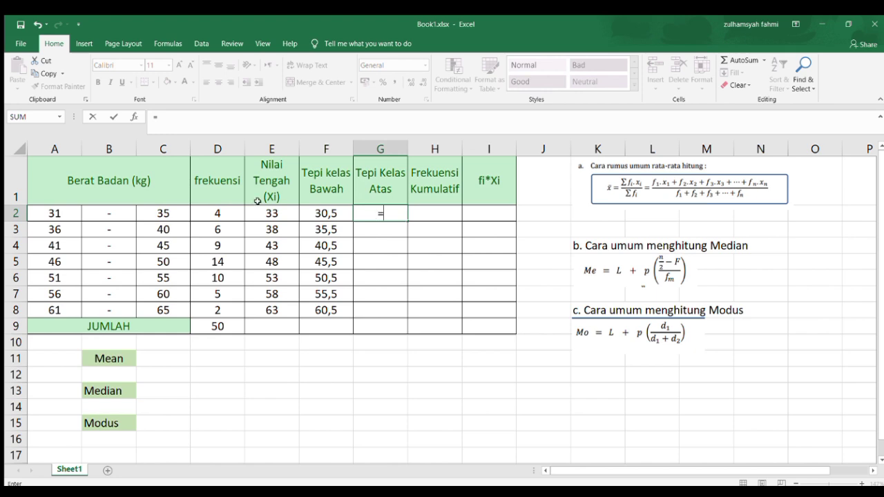
pyautogui.click(178, 213)
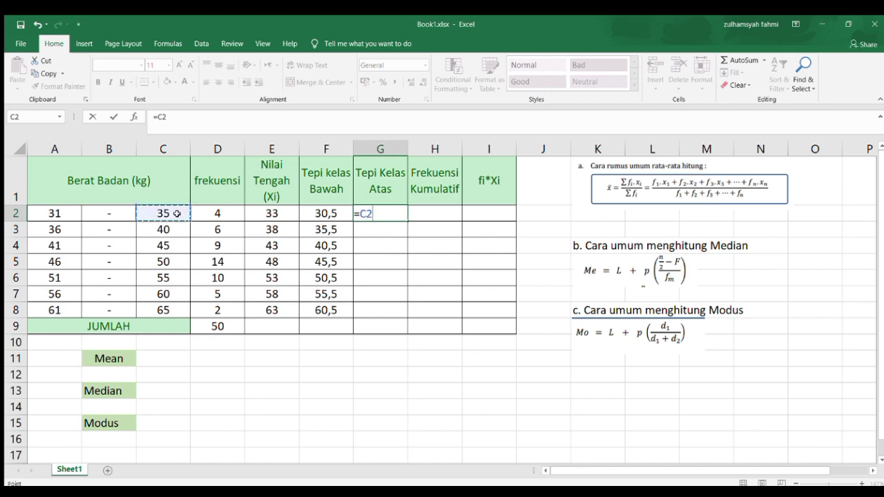
pyautogui.write('+0')
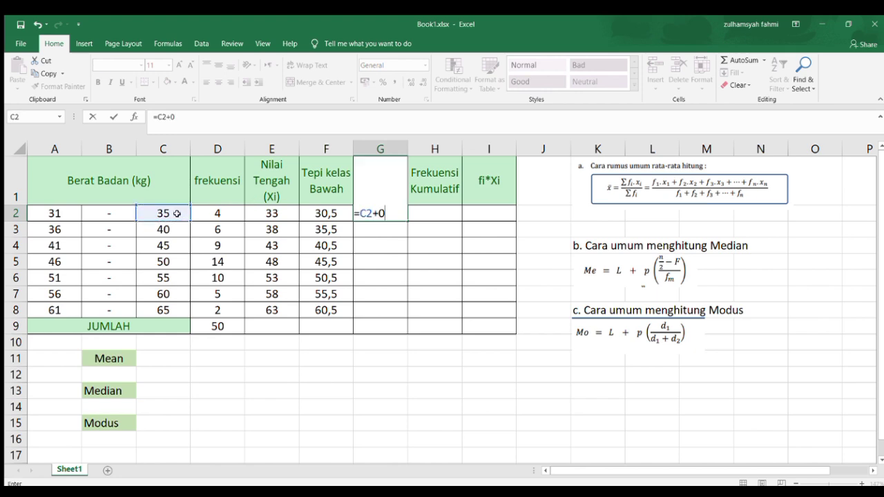
pyautogui.write(',5')
pyautogui.press('Return')
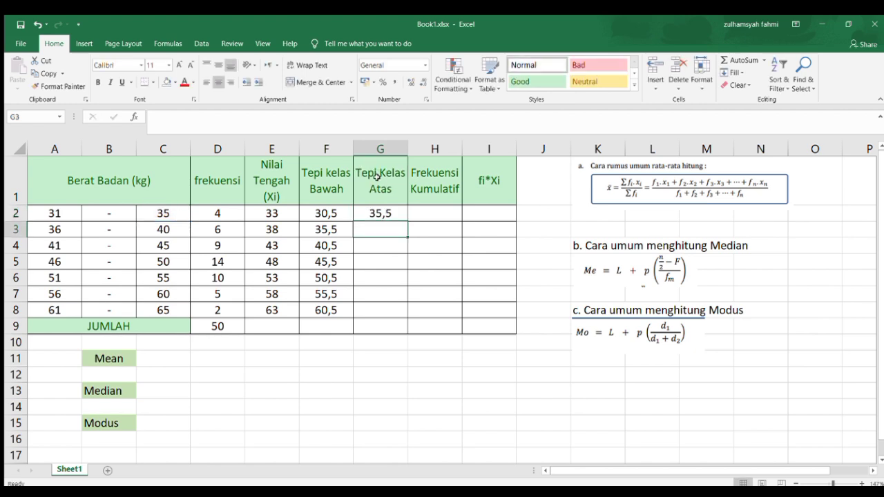
pyautogui.click(399, 212)
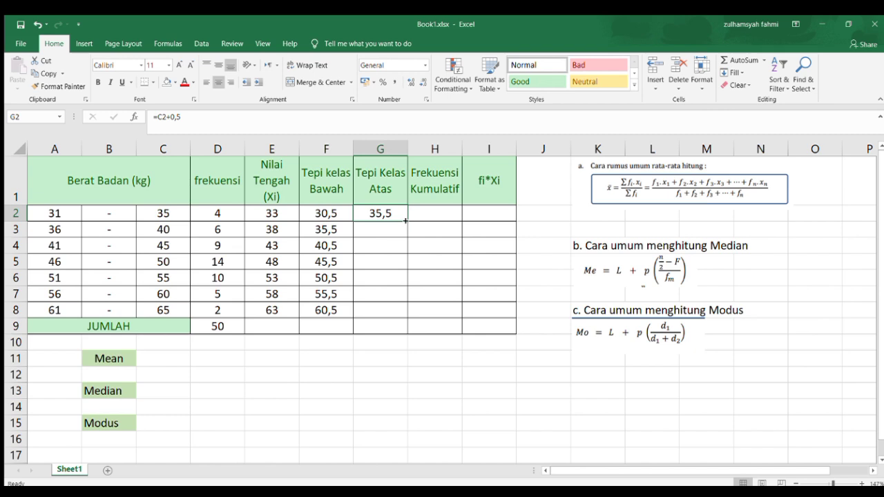
pyautogui.moveTo(406, 221); pyautogui.dragTo(408, 316)
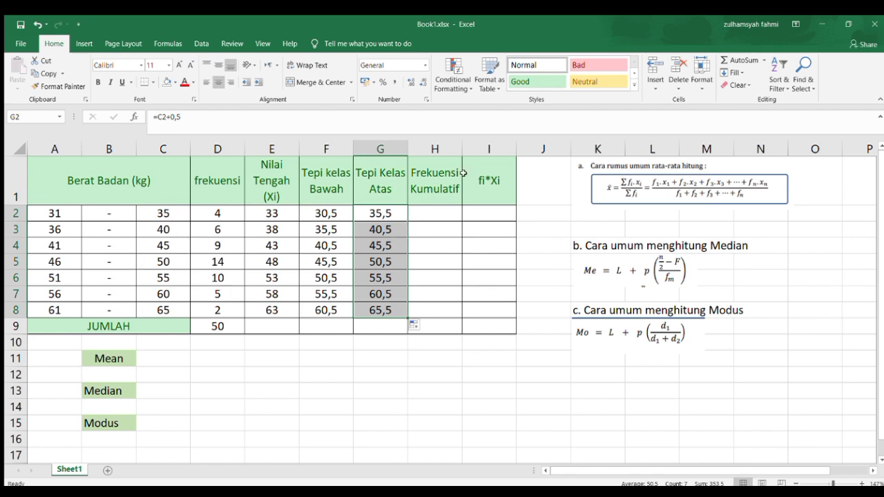
# Start the Frekuensi Kumulatif column by entering =D2 in H2 to reference the first class's frequency.
pyautogui.click(450, 190)
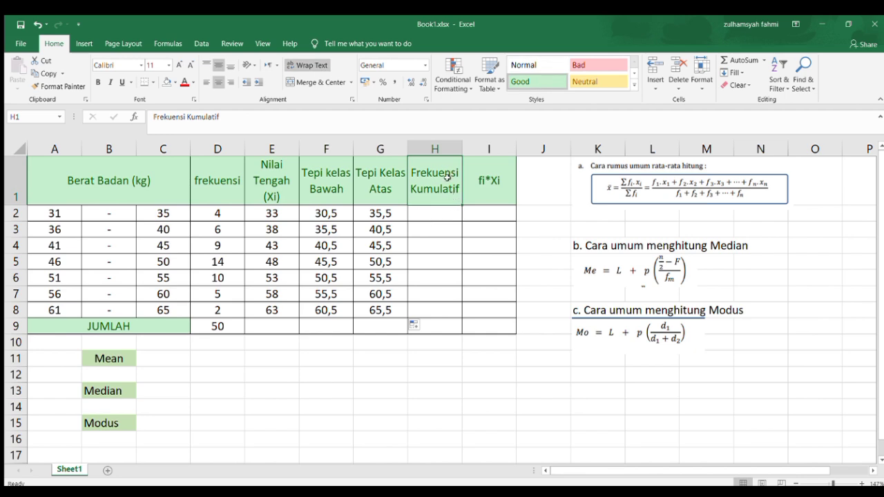
pyautogui.click(439, 214)
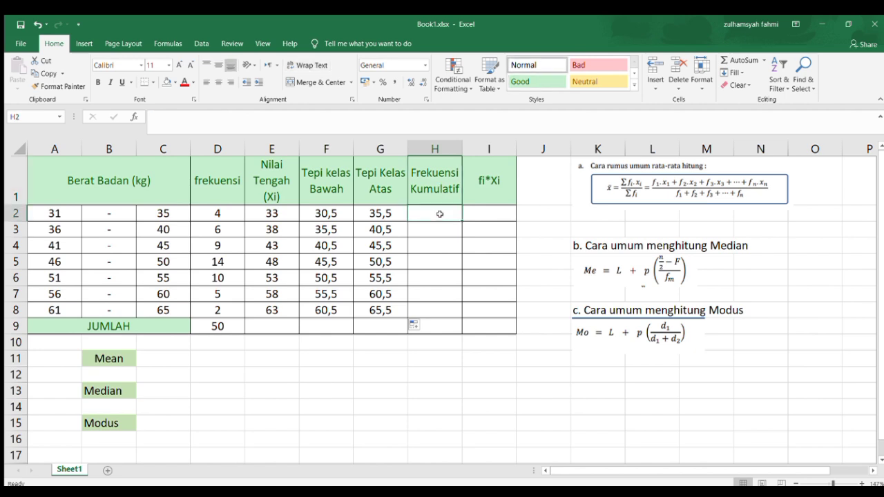
pyautogui.write('=')
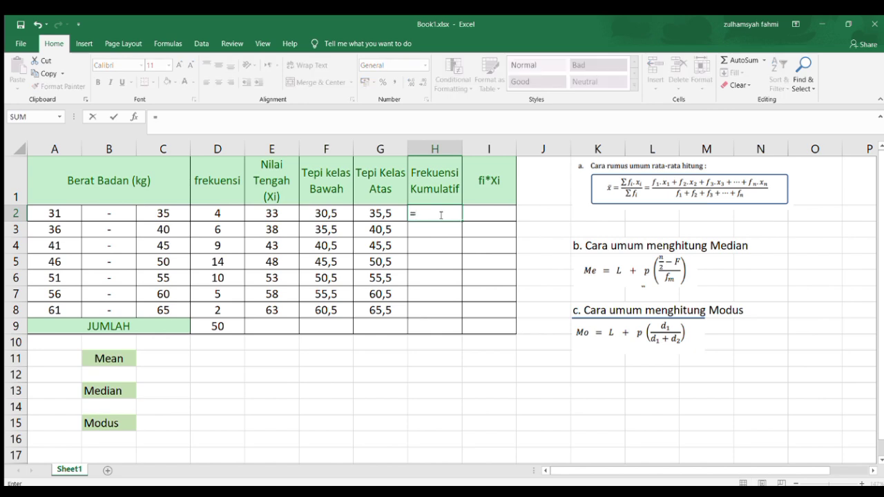
pyautogui.click(236, 217)
pyautogui.press('Return')
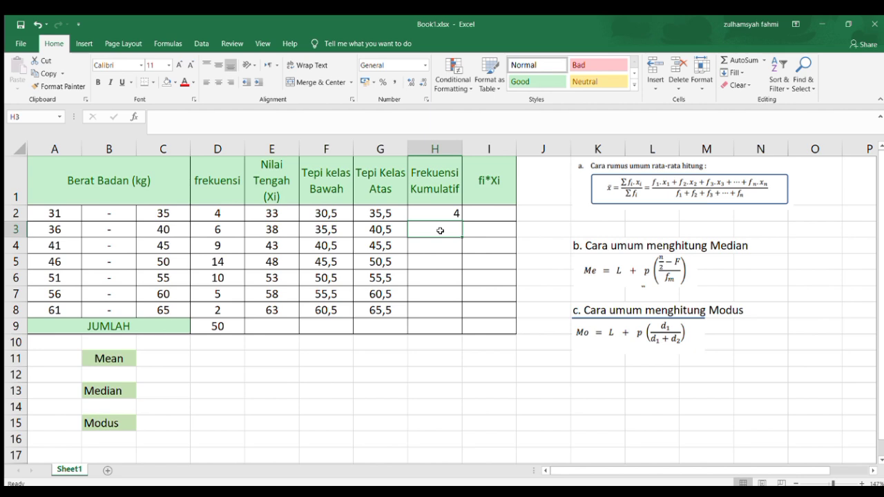
# Enter =H2+D3 in H3 to add the second class's frequency to the preceding cumulative frequency.
pyautogui.write('=')
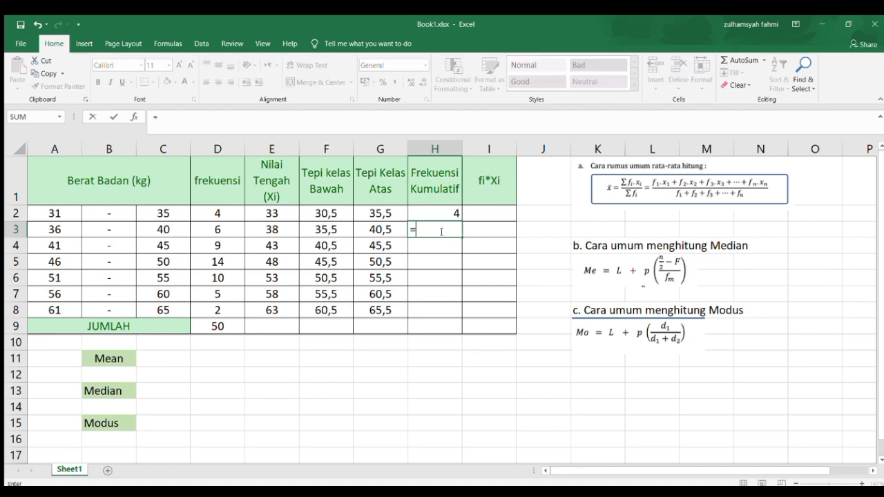
pyautogui.click(441, 214)
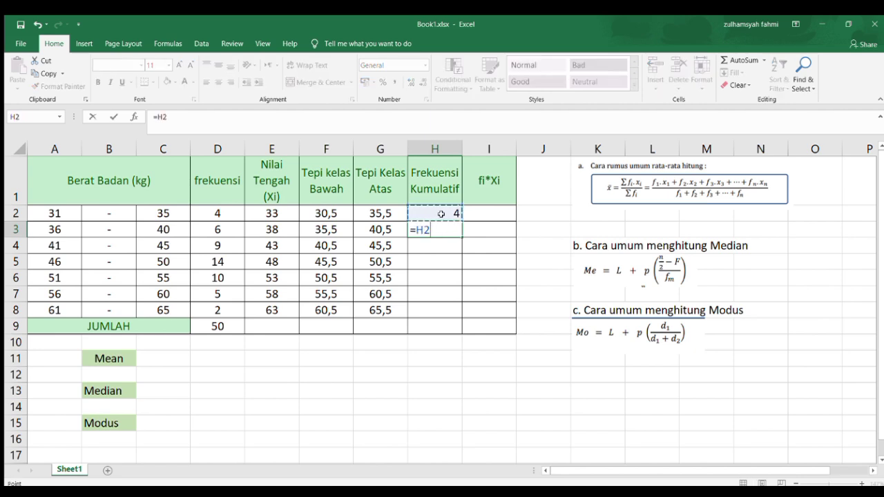
pyautogui.write('+')
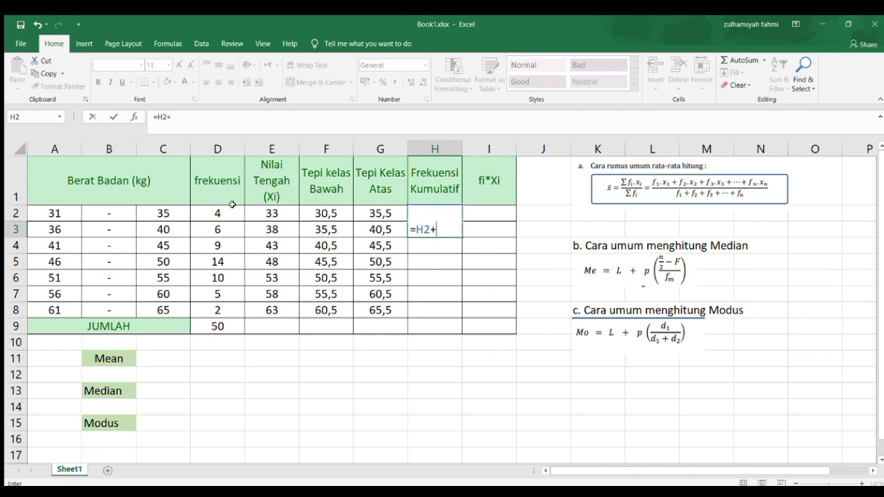
pyautogui.click(228, 228)
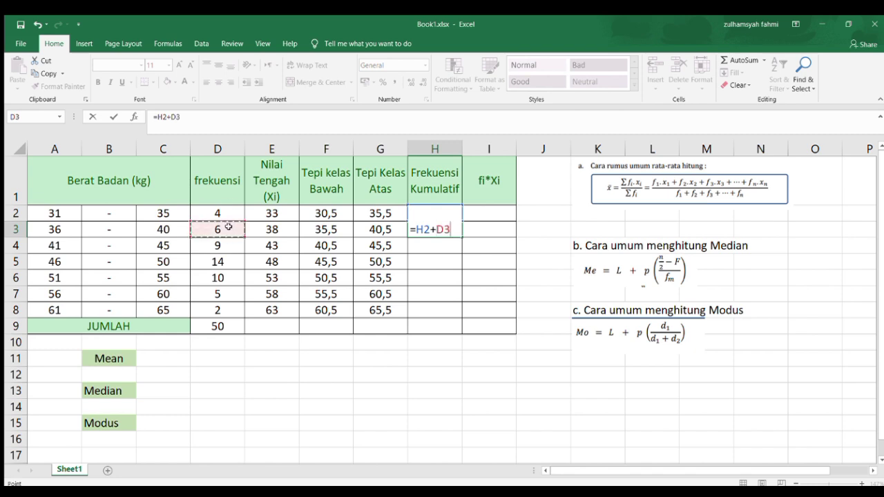
pyautogui.press('Return')
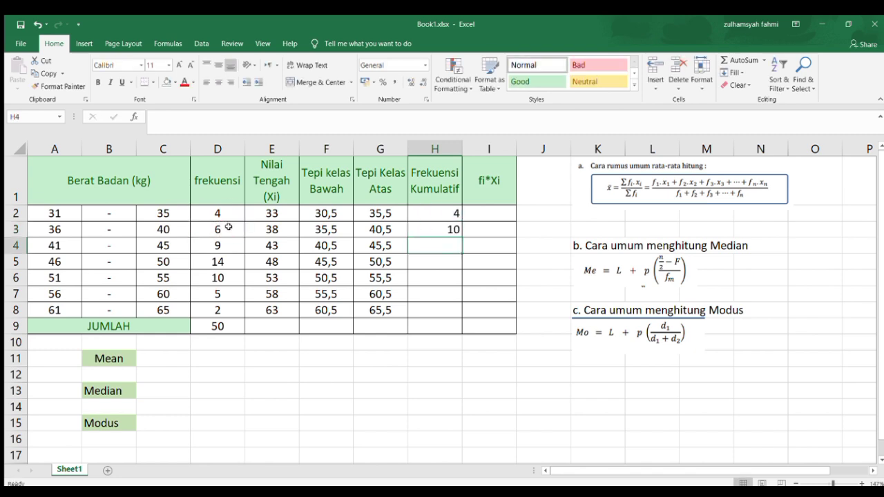
# Fill the cumulative frequency formula from H3 down to H8 to complete the Frekuensi Kumulatif column.
pyautogui.click(455, 225)
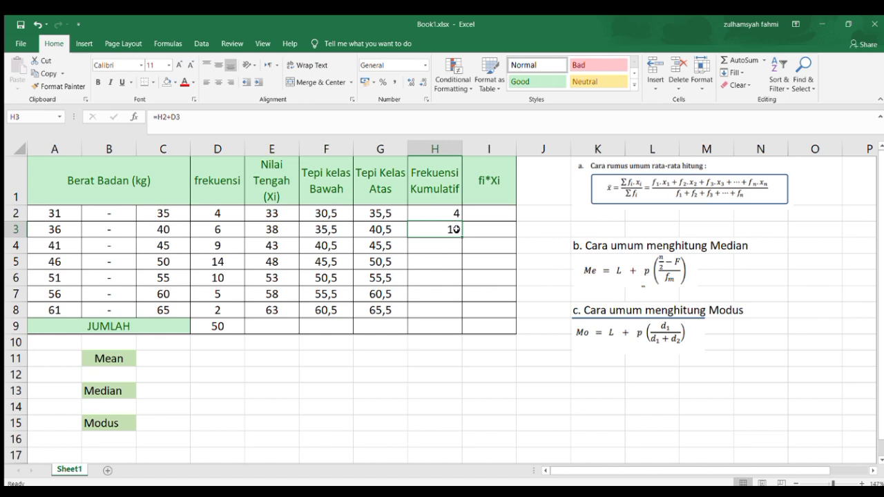
pyautogui.moveTo(461, 235); pyautogui.dragTo(459, 295)
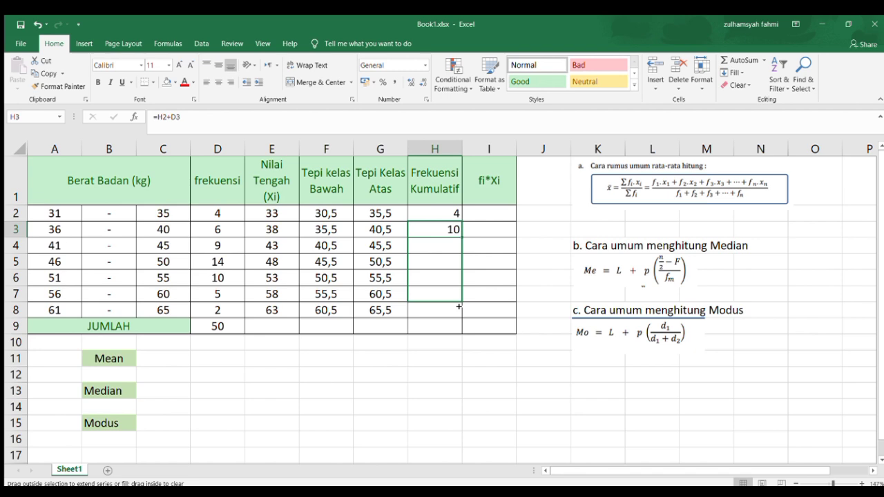
pyautogui.moveTo(459, 306); pyautogui.dragTo(459, 315)
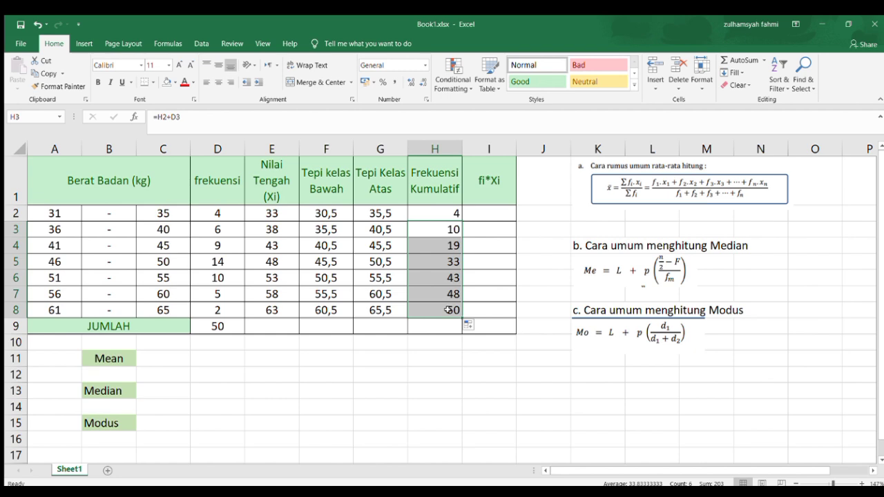
pyautogui.click(448, 310)
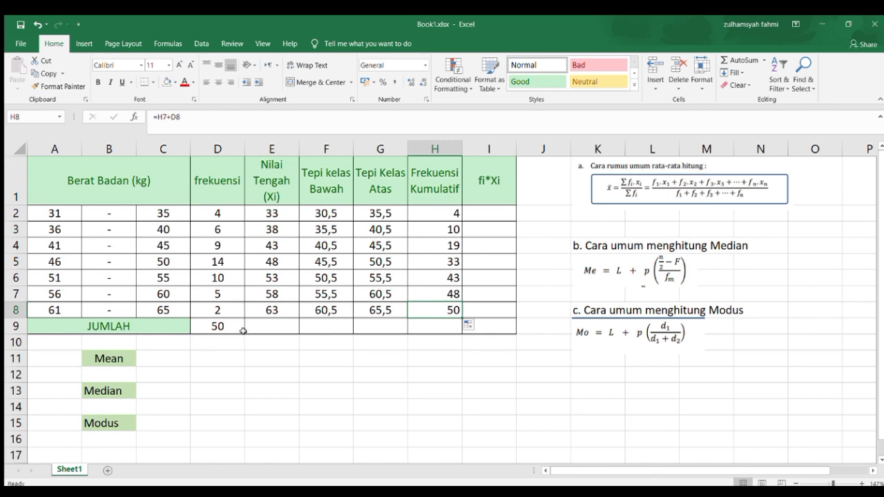
# Calculate the fi*Xi column by entering =D2*E2 in I2 and filling it down to I8.
pyautogui.click(481, 217)
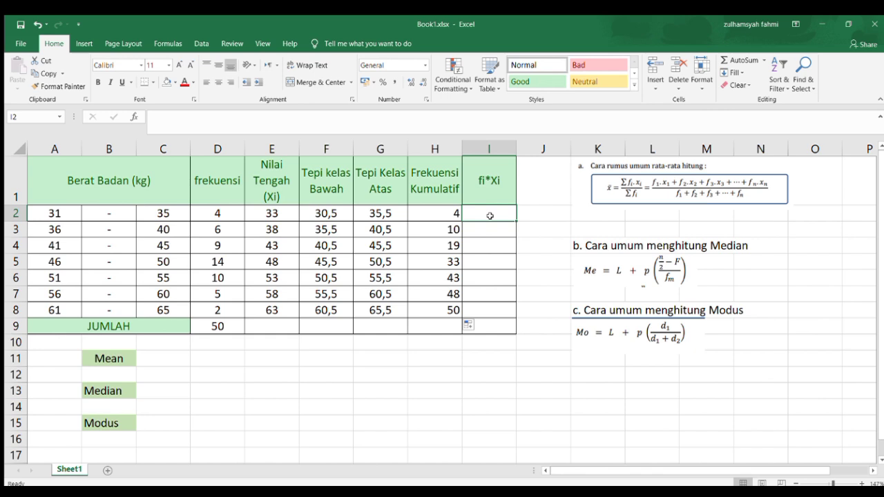
pyautogui.write('=')
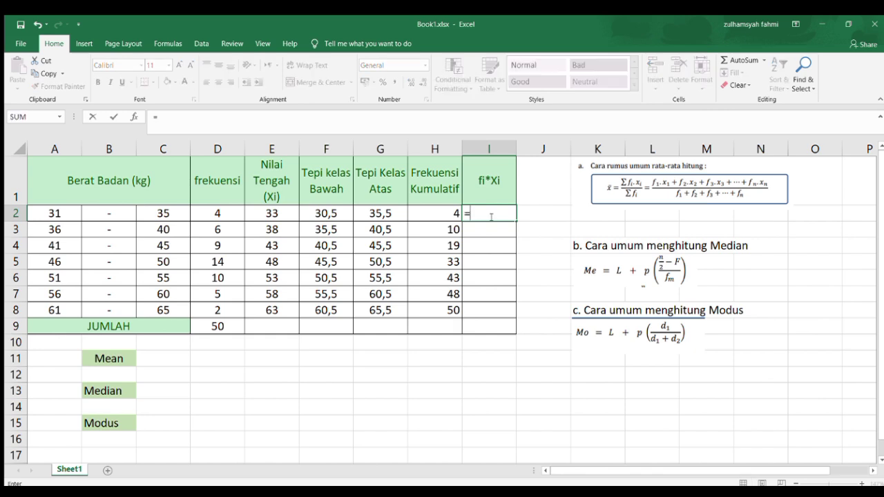
pyautogui.click(232, 216)
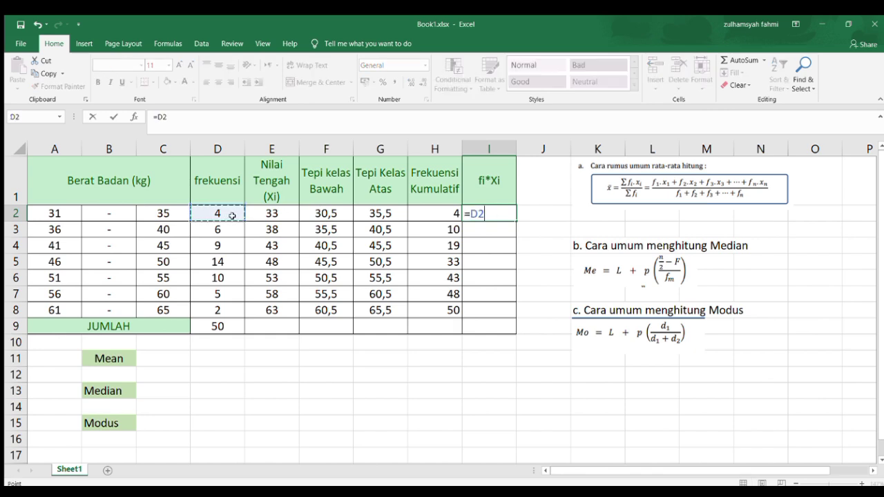
pyautogui.write('*')
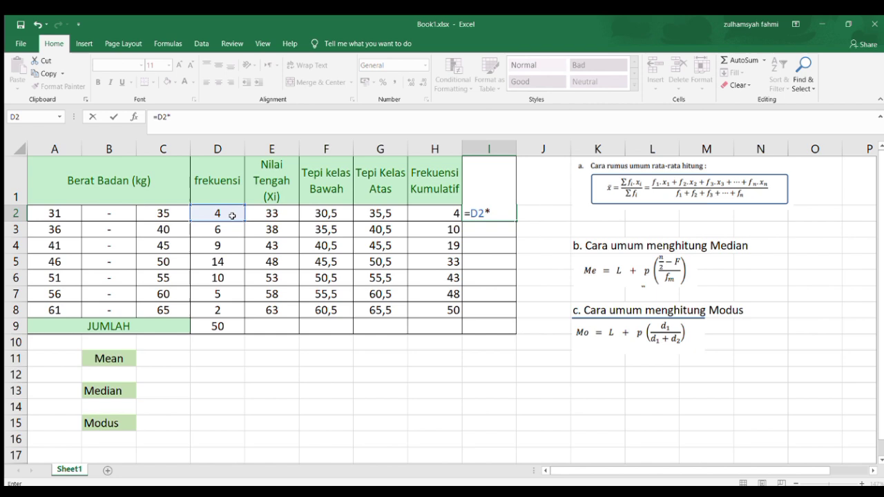
pyautogui.click(273, 211)
pyautogui.press('Return')
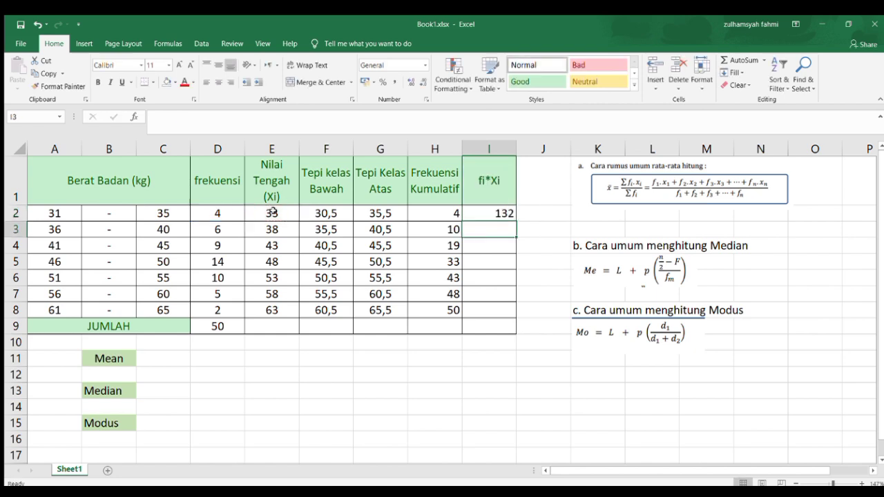
pyautogui.click(507, 213)
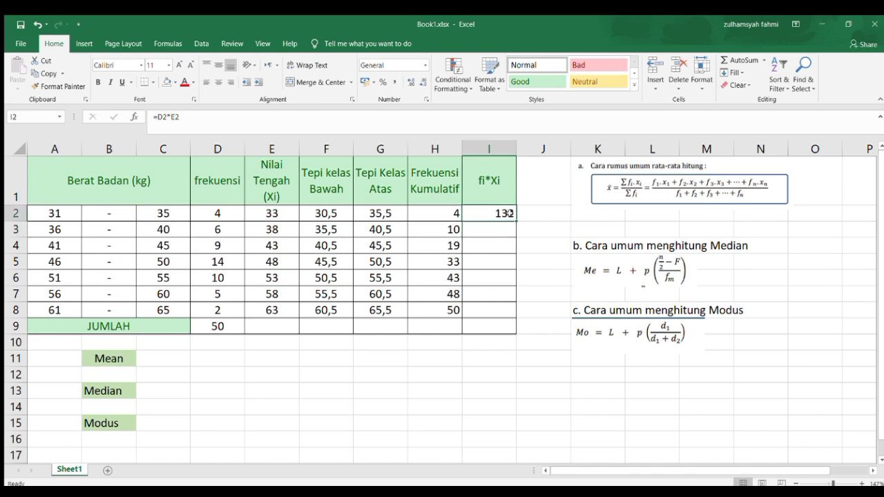
pyautogui.moveTo(516, 220); pyautogui.dragTo(516, 316)
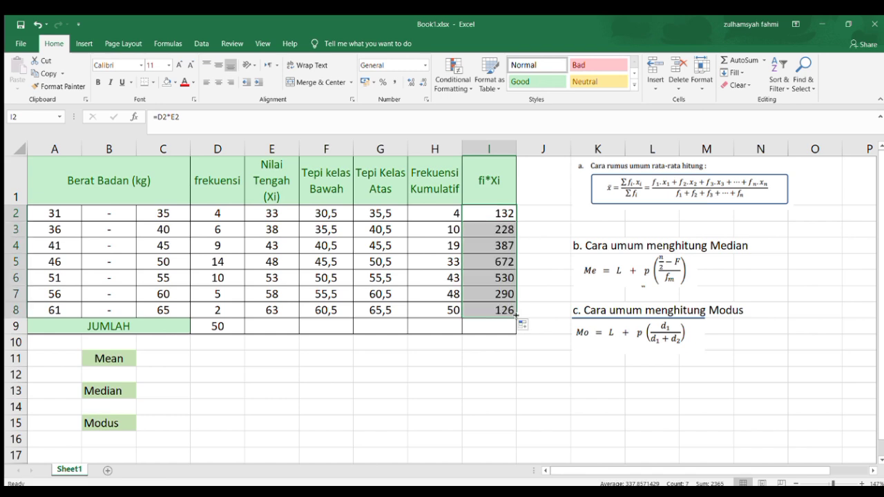
# Total the fi*Xi column in the JUMLAH row by entering =SUM(I2:I8) in I9.
pyautogui.click(492, 326)
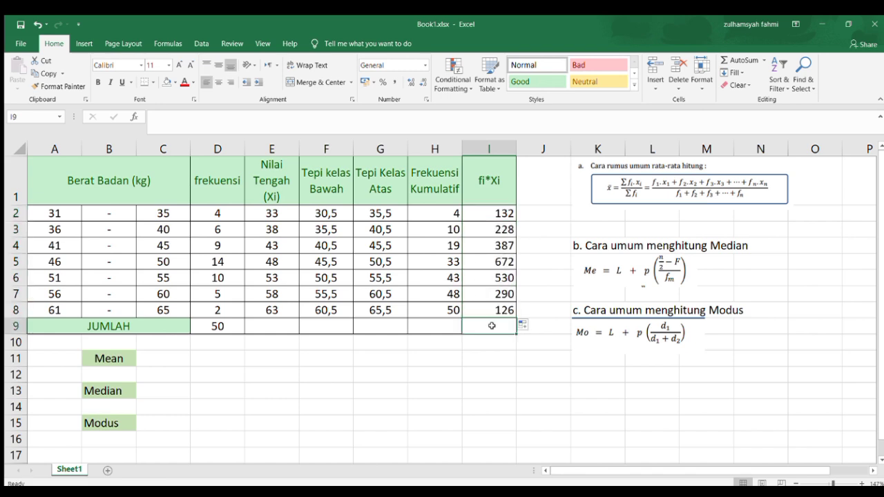
pyautogui.write('=')
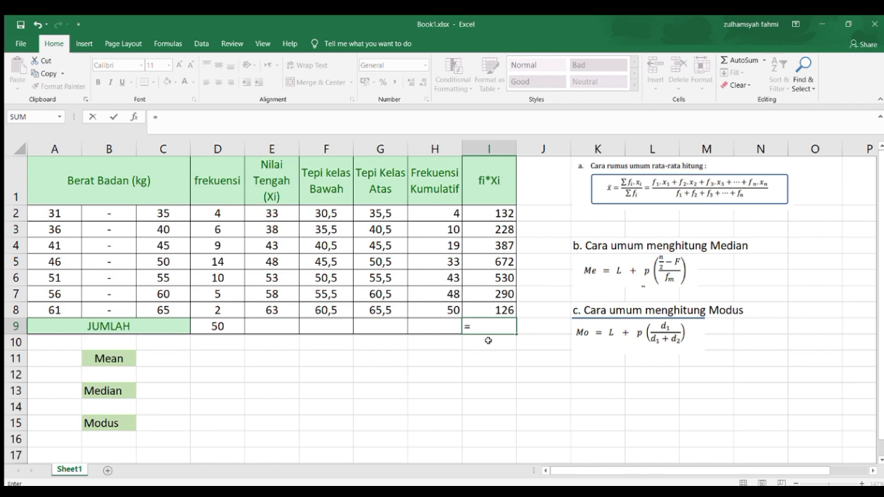
pyautogui.write('sum')
pyautogui.press('Tab')
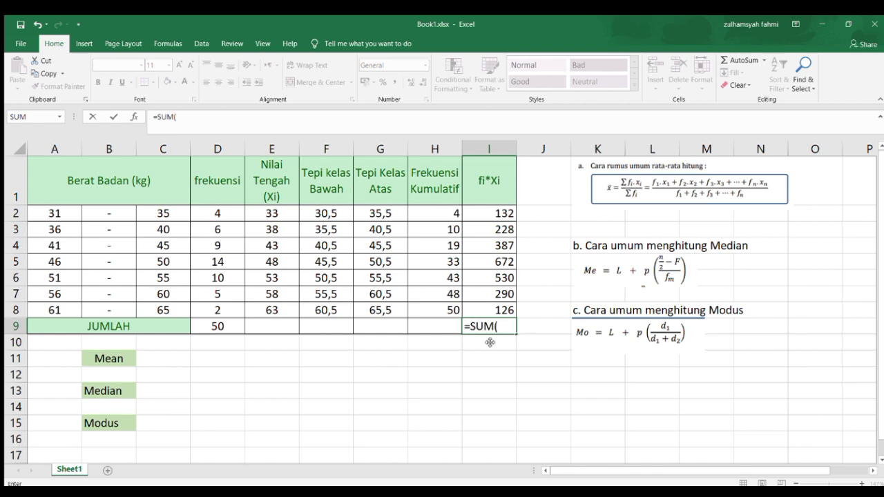
pyautogui.moveTo(502, 214); pyautogui.dragTo(498, 308)
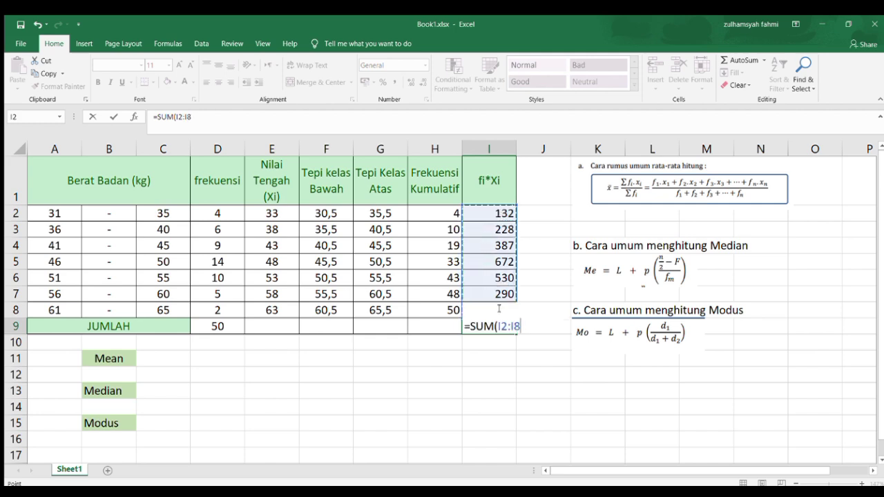
pyautogui.write(')')
pyautogui.press('Return')
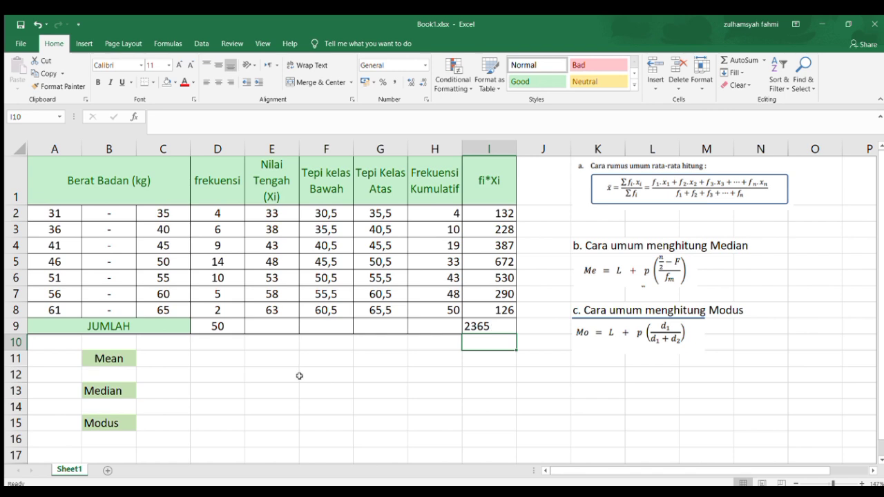
# Calculate the mean in C11 by dividing the fi*Xi total by the total frequency with =I9/D9.
pyautogui.click(121, 361)
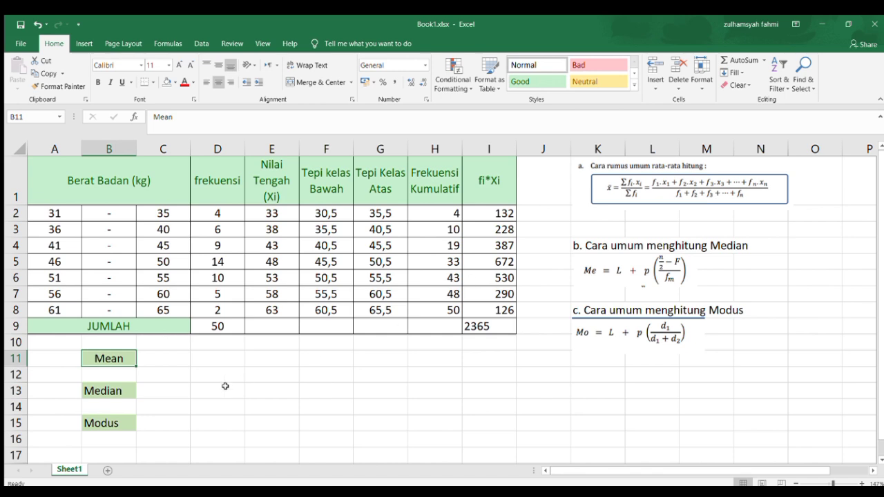
pyautogui.click(176, 356)
pyautogui.write('=')
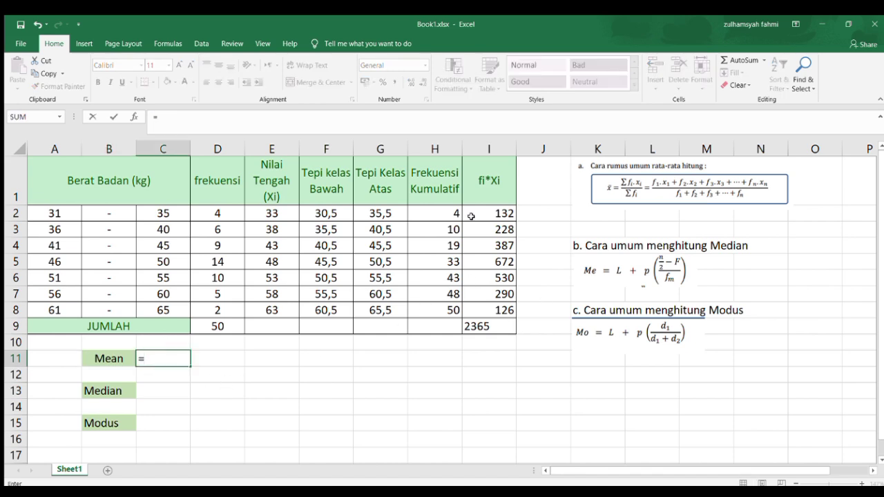
pyautogui.click(483, 328)
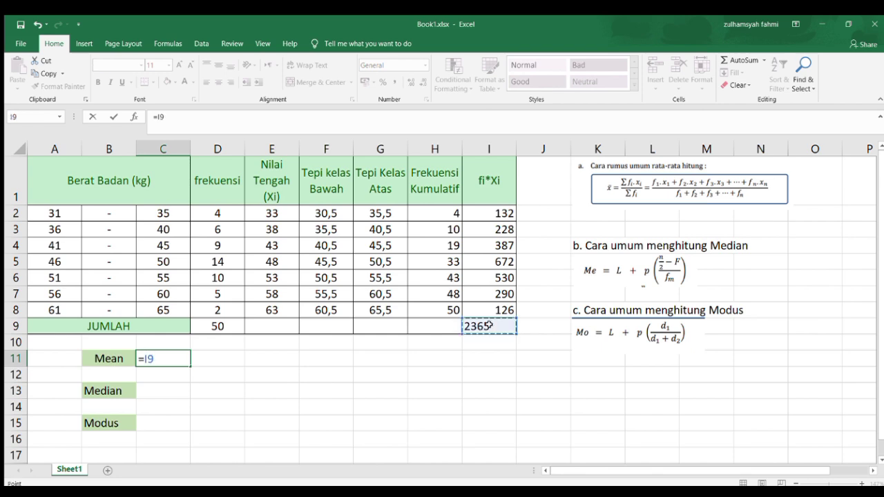
pyautogui.write('/')
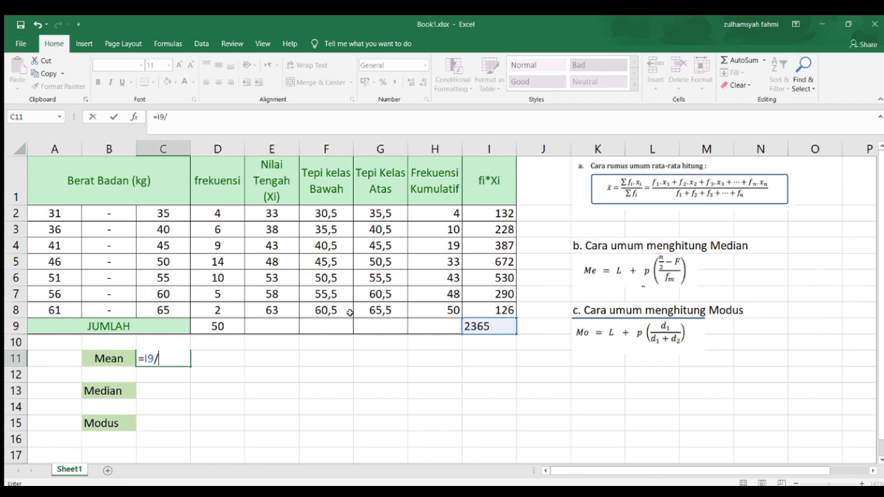
pyautogui.click(227, 325)
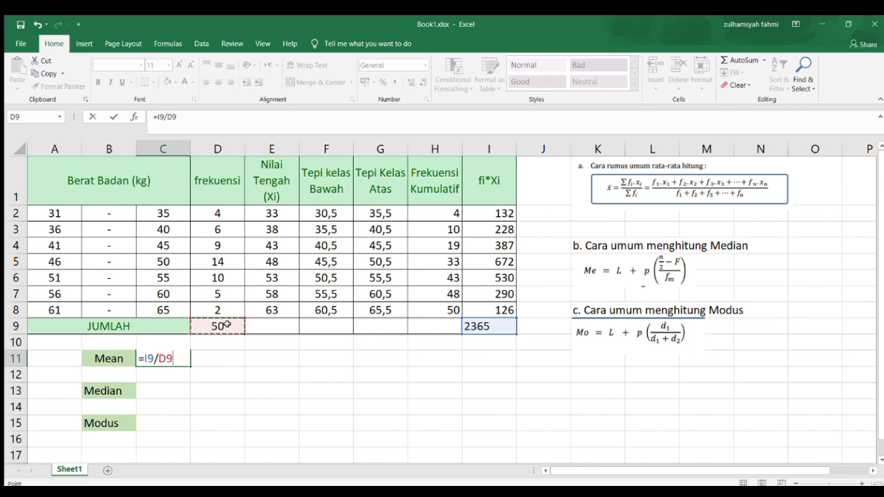
pyautogui.press('Return')
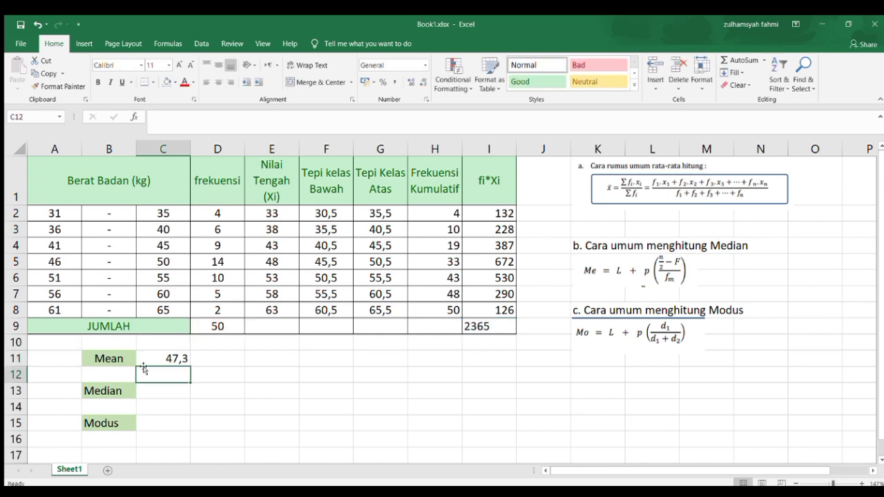
# Add the label Kelas Median in K12 below the mode formula.
pyautogui.click(177, 389)
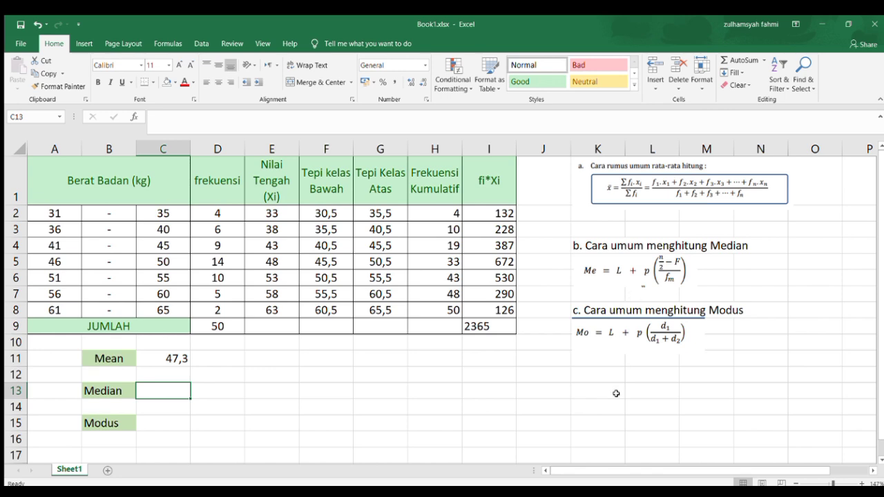
pyautogui.click(604, 375)
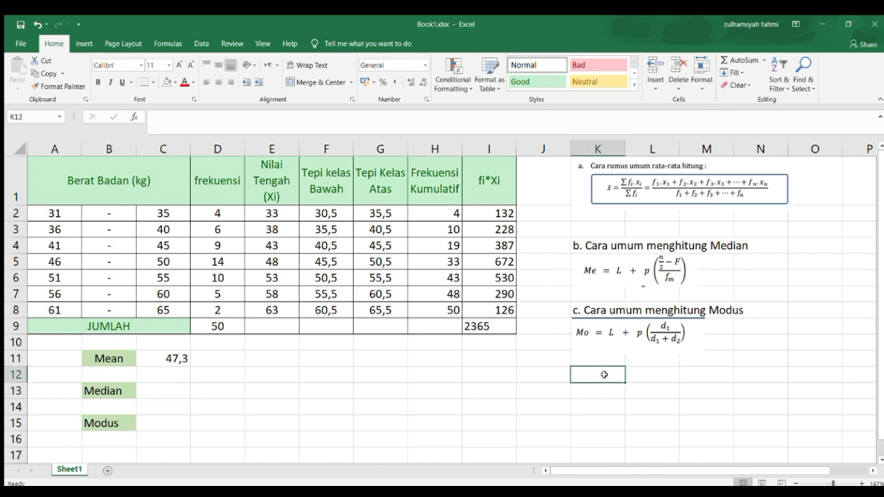
pyautogui.write('Ke')
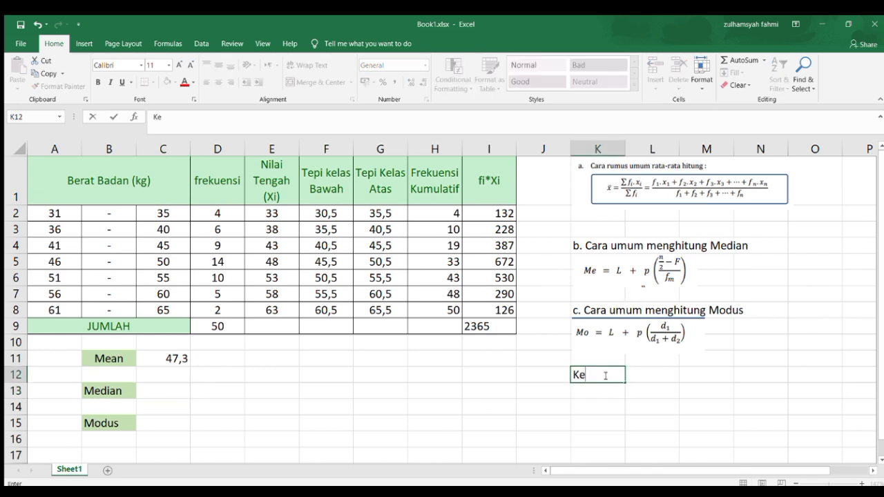
pyautogui.write('las Median')
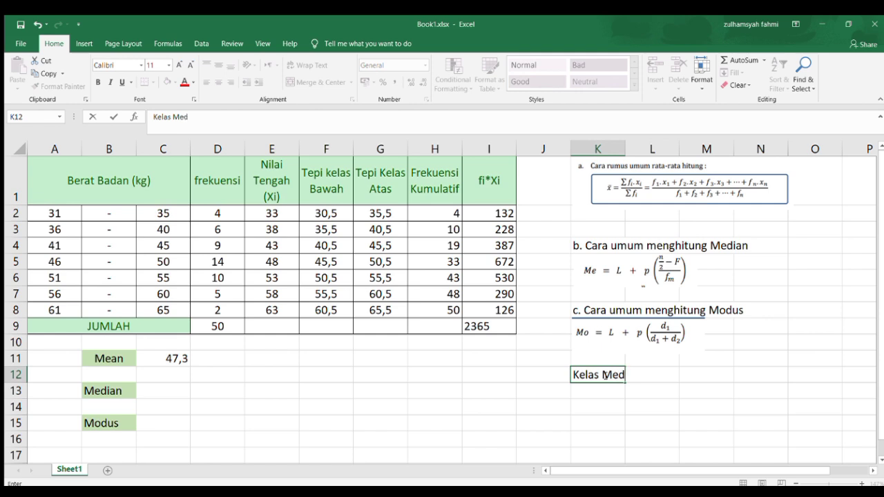
pyautogui.press('Return')
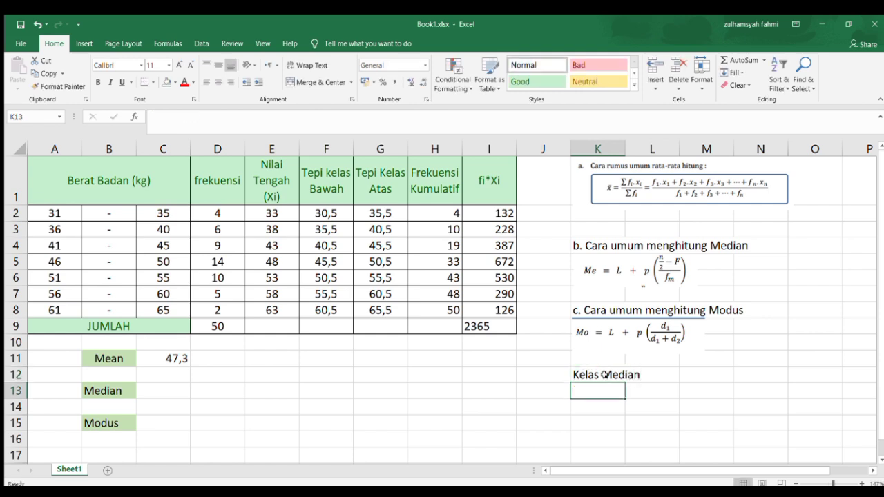
# Calculate half of the total frequency in L12, beside the Kelas Median label, by entering =D9/2.
pyautogui.click(661, 377)
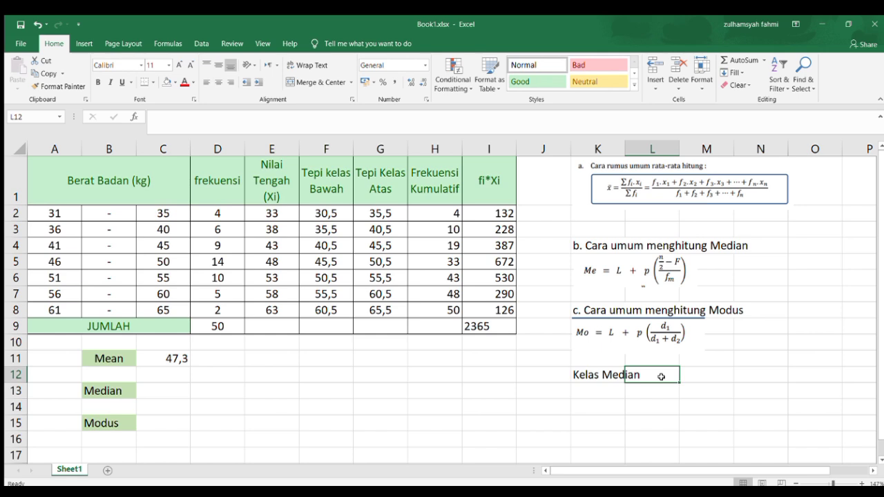
pyautogui.click(227, 328)
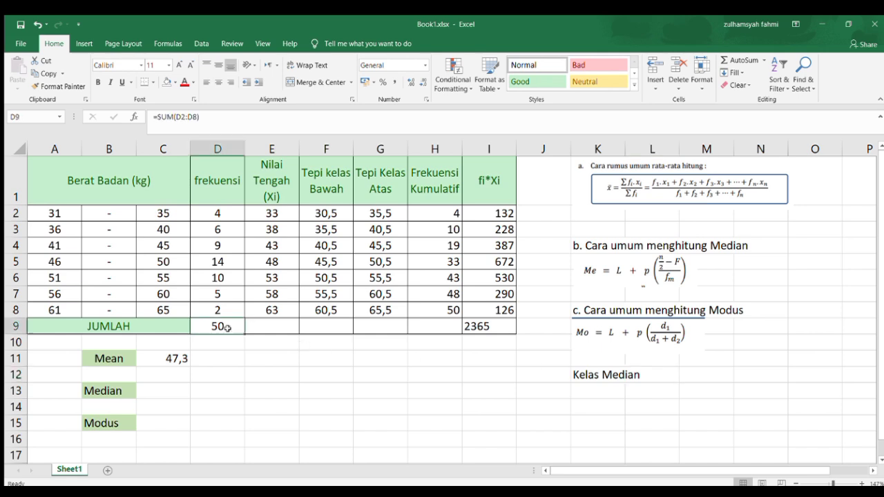
pyautogui.click(661, 374)
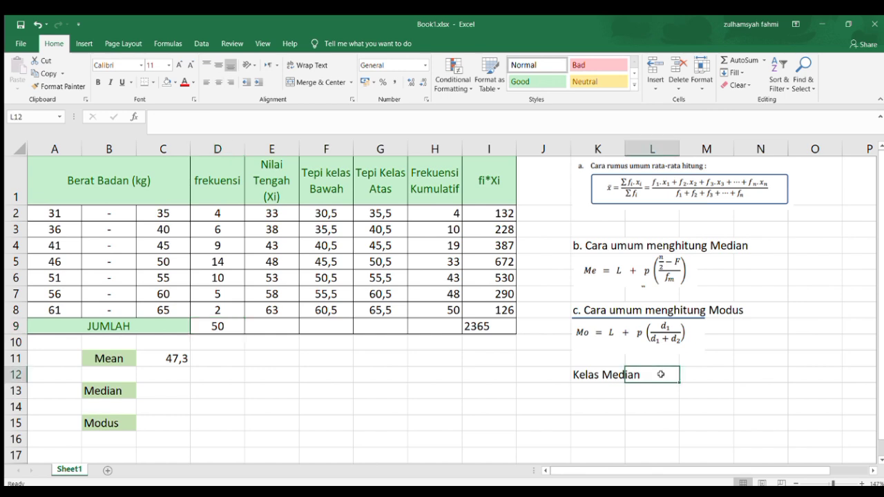
pyautogui.write('=')
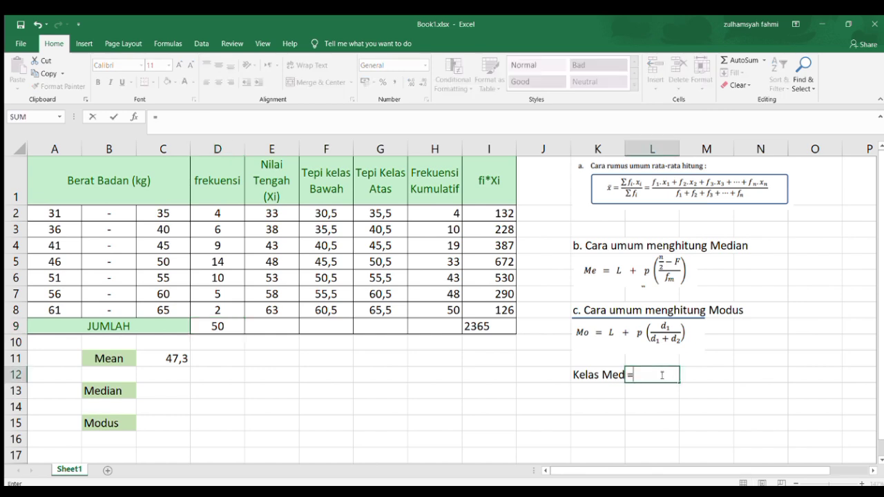
pyautogui.click(231, 322)
pyautogui.write('/')
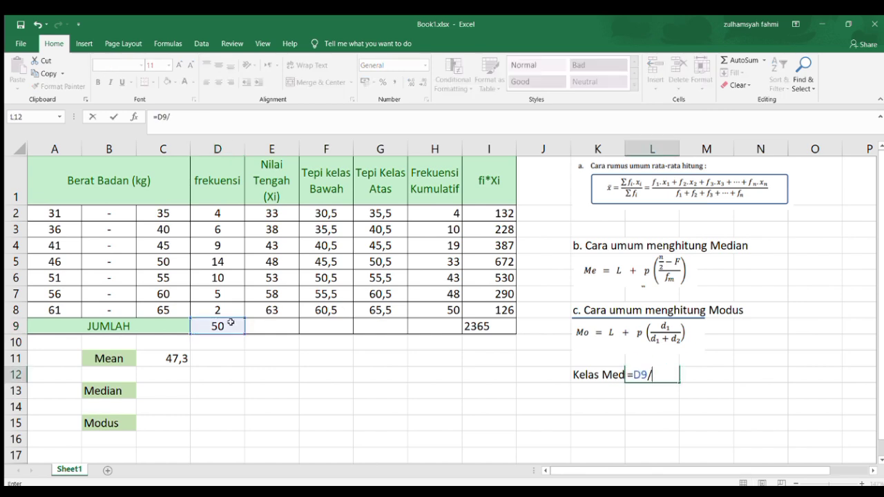
pyautogui.write('2')
pyautogui.press('Return')
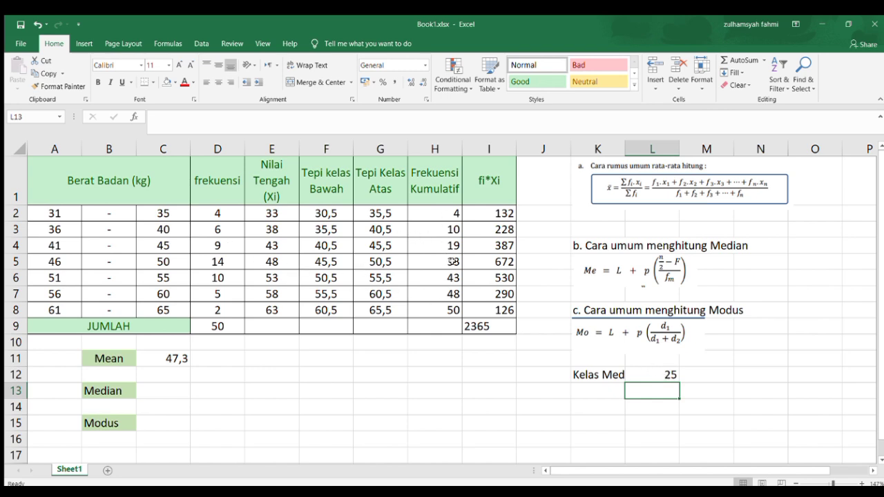
# Highlight the median class row for 46-50 kg, A5:I5, with a yellow fill.
pyautogui.click(448, 262)
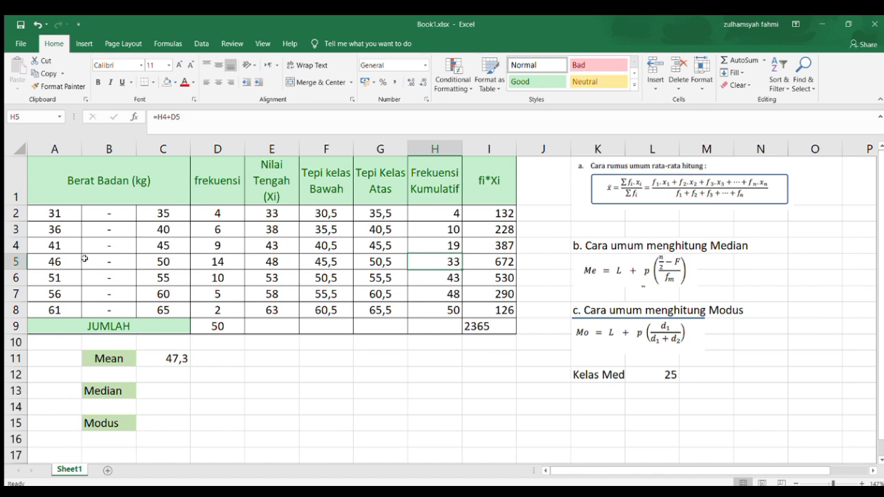
pyautogui.click(38, 260)
pyautogui.moveTo(38, 260); pyautogui.dragTo(497, 262)
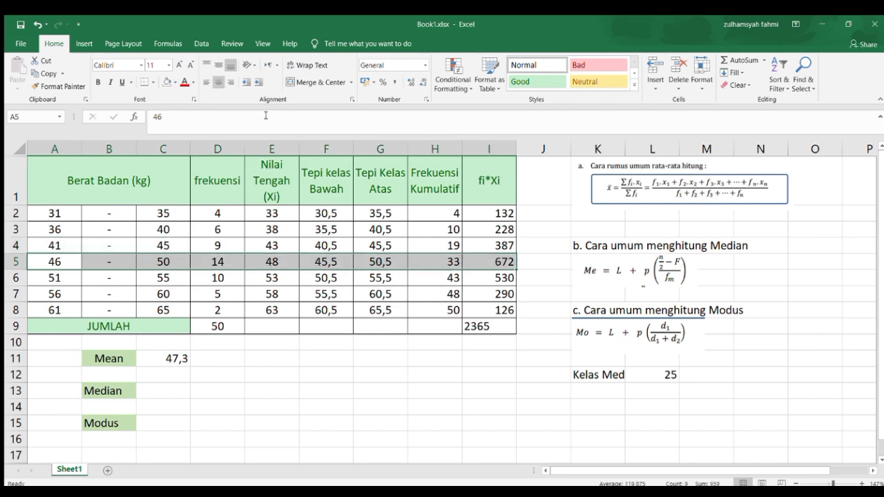
pyautogui.click(174, 82)
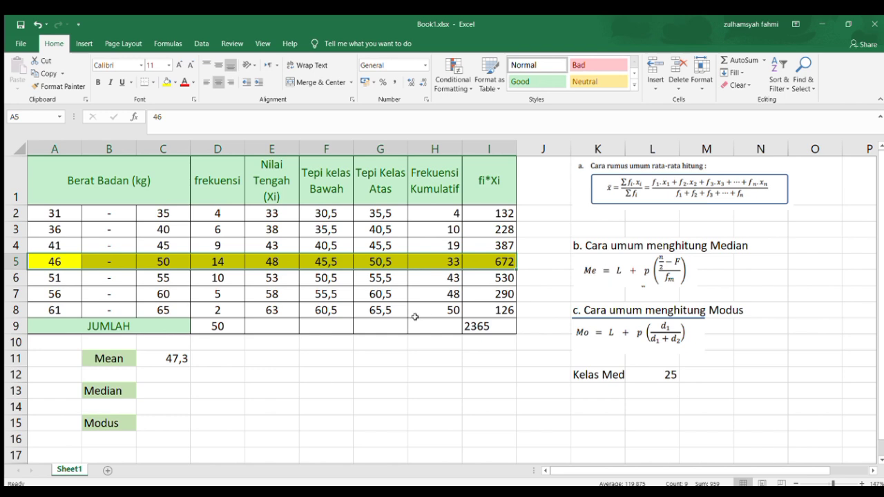
# Calculate the median in C13 by entering =F5+5*((L12-H4)/D5).
pyautogui.click(127, 391)
pyautogui.write('=')
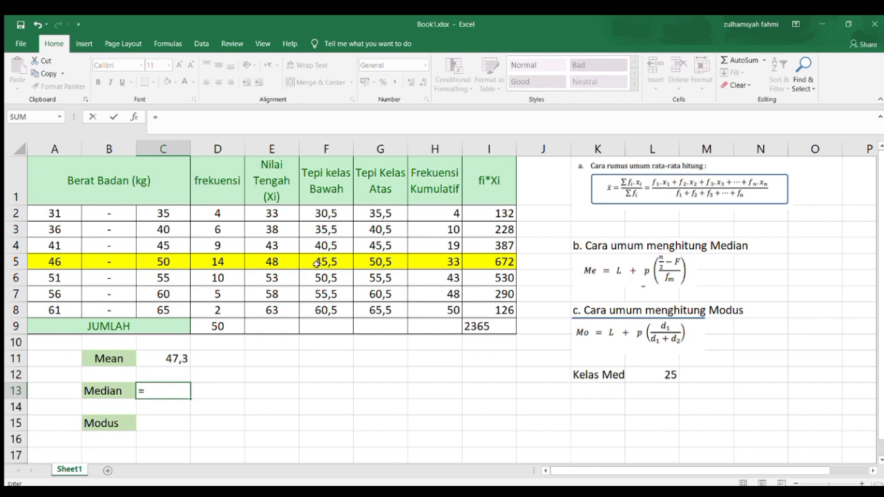
pyautogui.click(316, 263)
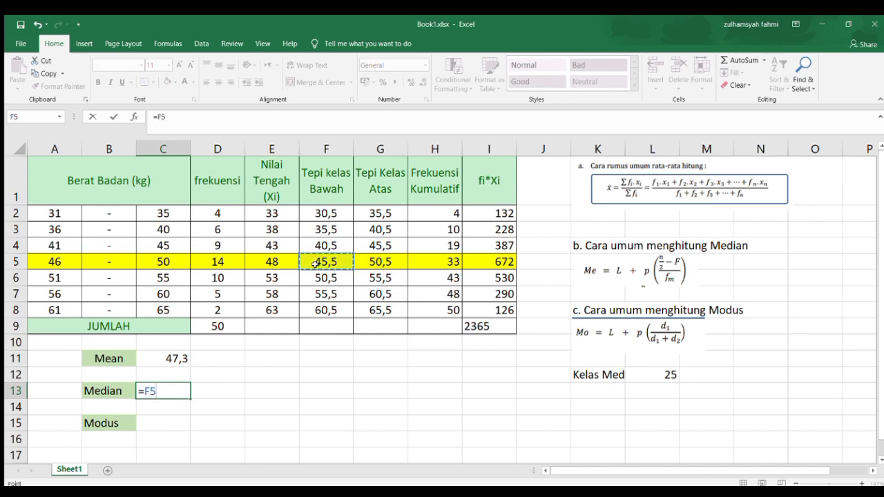
pyautogui.write('+')
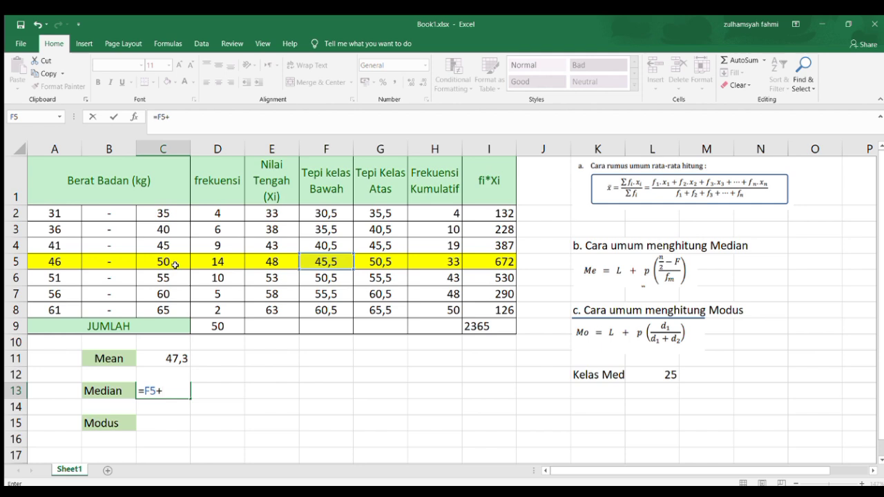
pyautogui.write('5*((')
pyautogui.click(661, 375)
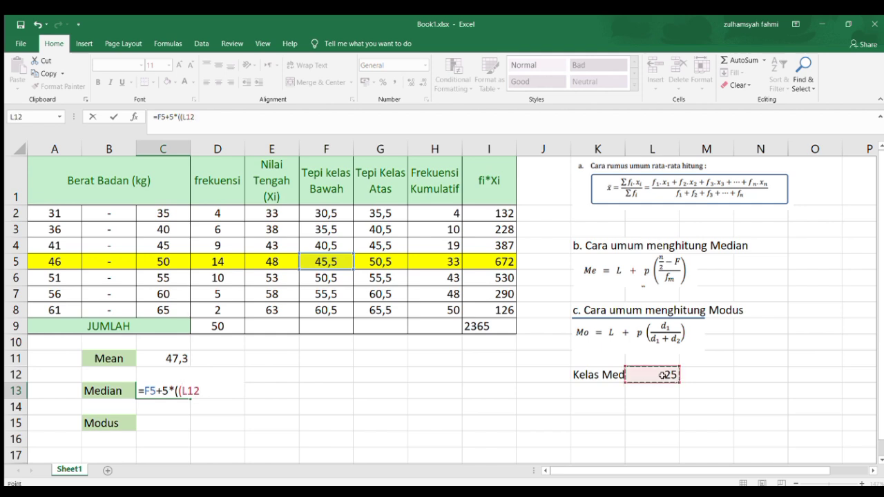
pyautogui.write('-')
pyautogui.click(457, 246)
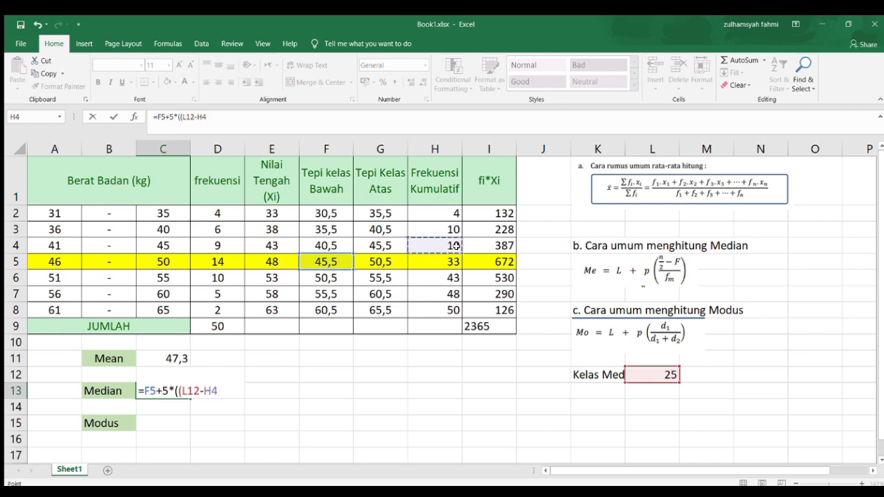
pyautogui.write(')')
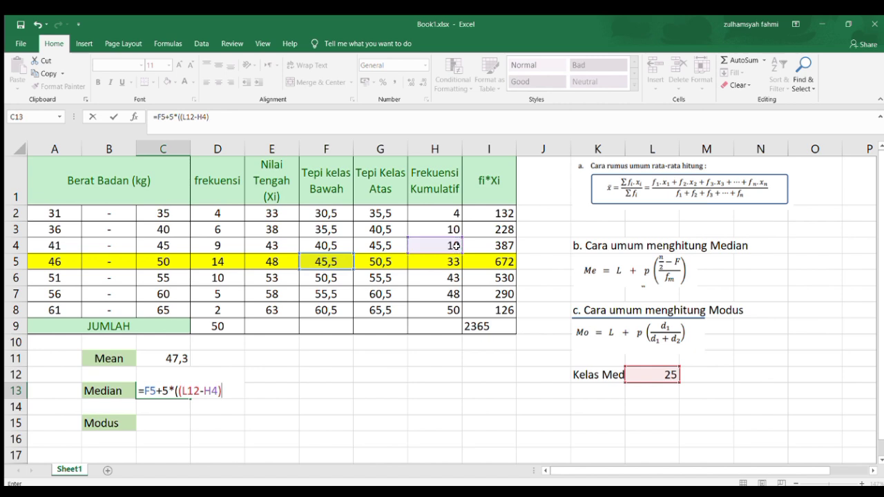
pyautogui.write('/')
pyautogui.click(230, 261)
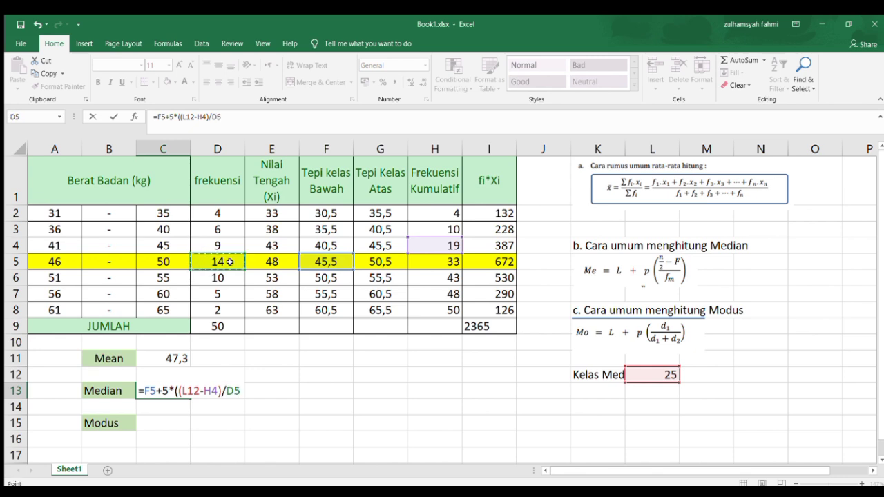
pyautogui.press('Return')
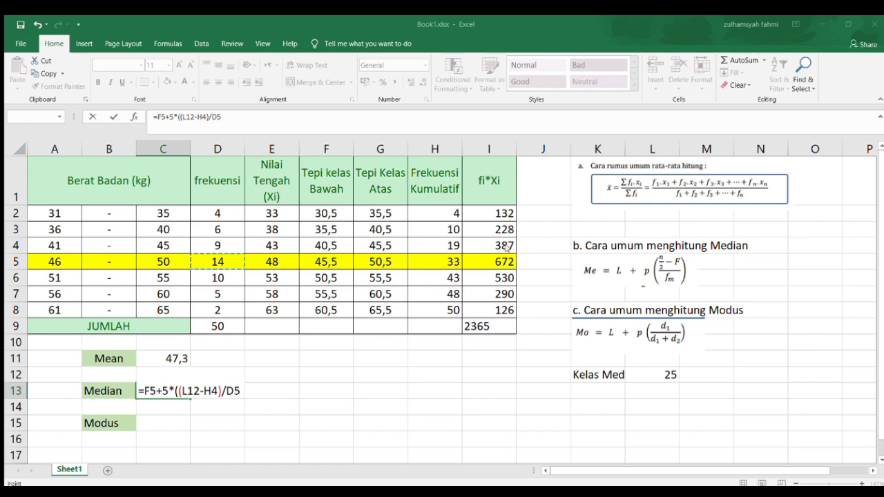
pyautogui.click(453, 291)
pyautogui.click(242, 391)
pyautogui.write(')')
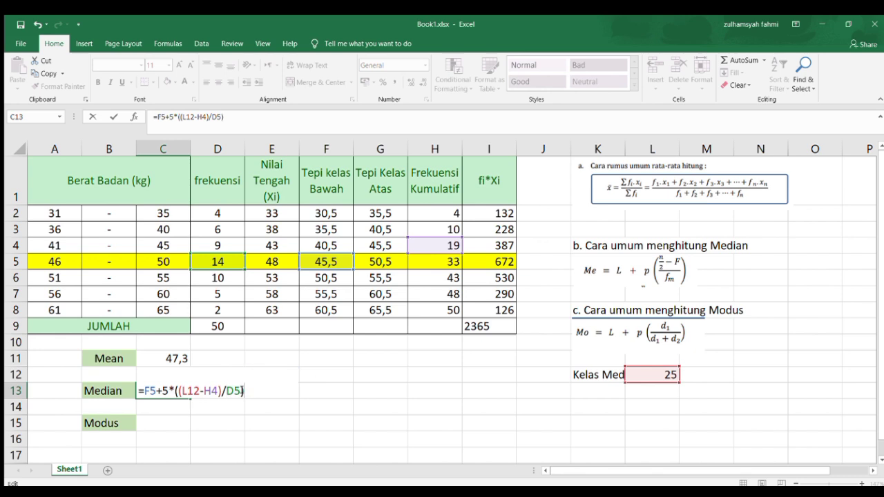
pyautogui.press('Return')
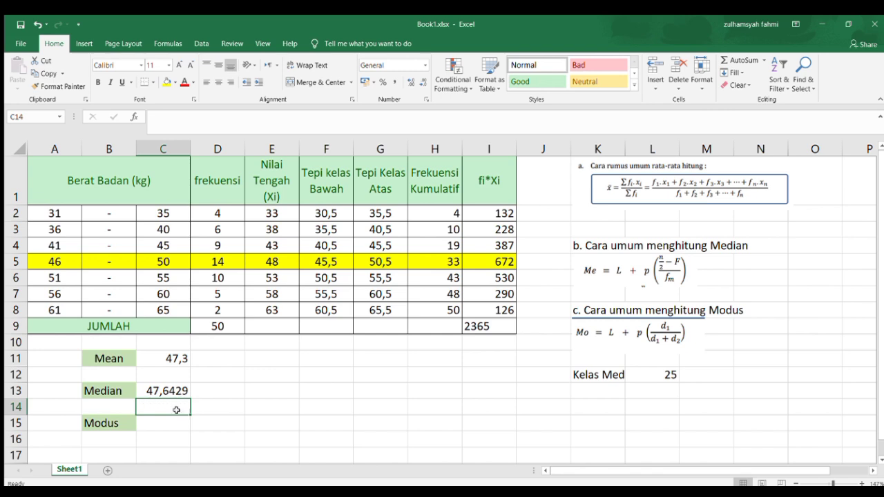
# Add the labels d1 in K13 and d2 in K14 below the Kelas Median label.
pyautogui.click(132, 424)
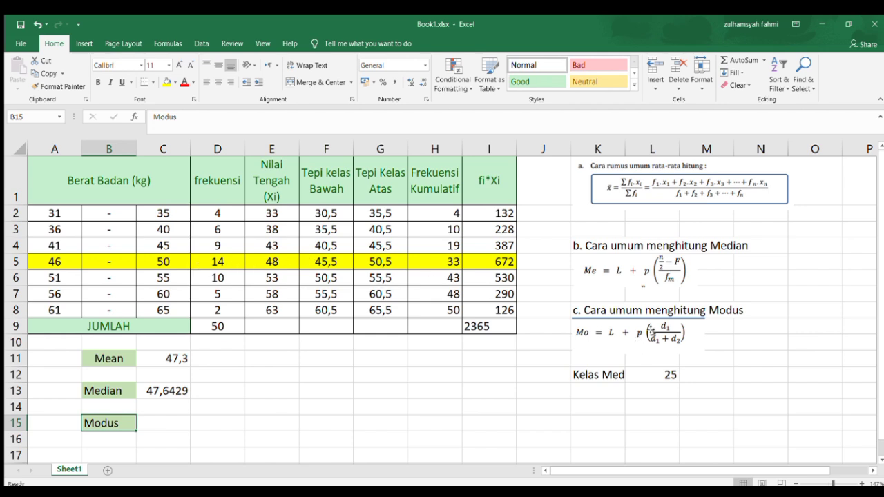
pyautogui.click(598, 391)
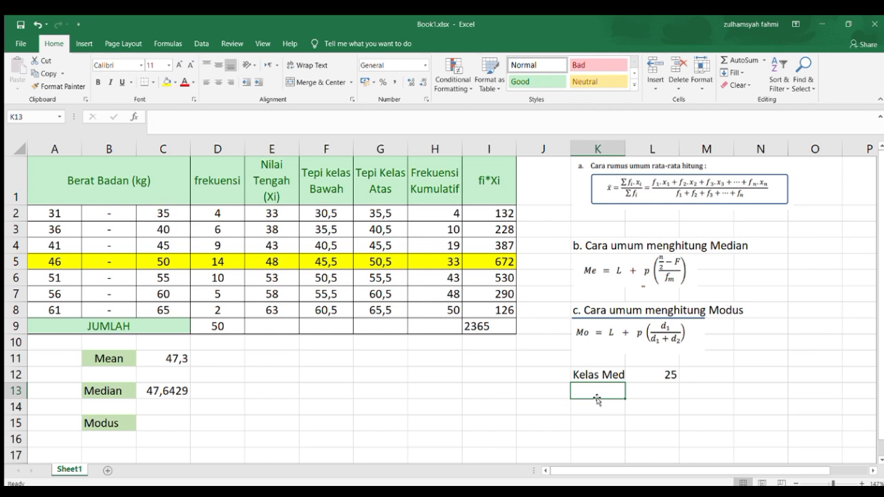
pyautogui.write('d1')
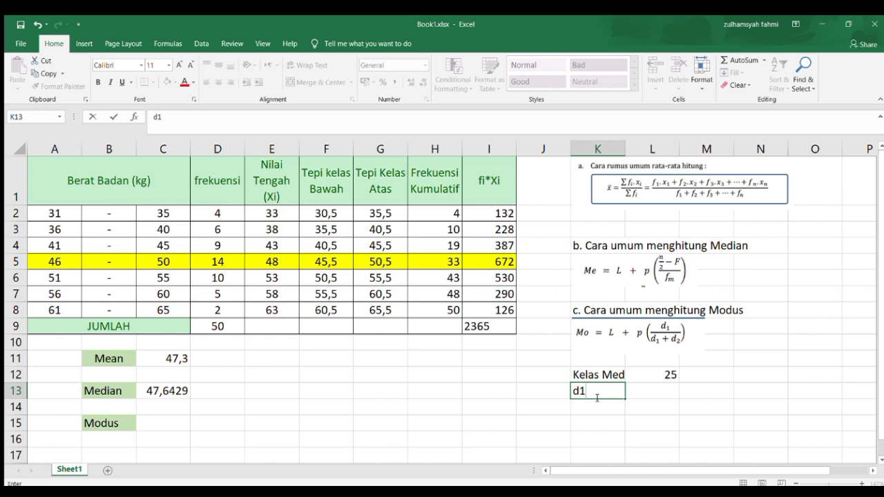
pyautogui.press('Return')
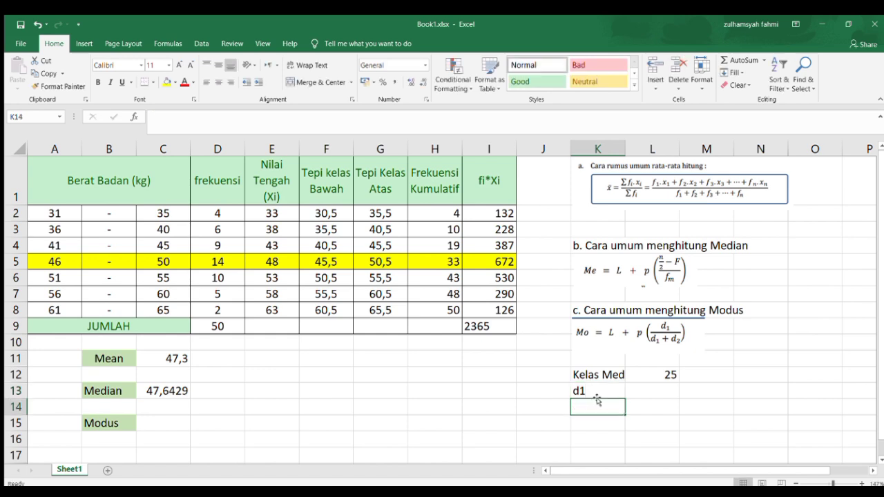
pyautogui.write('d2')
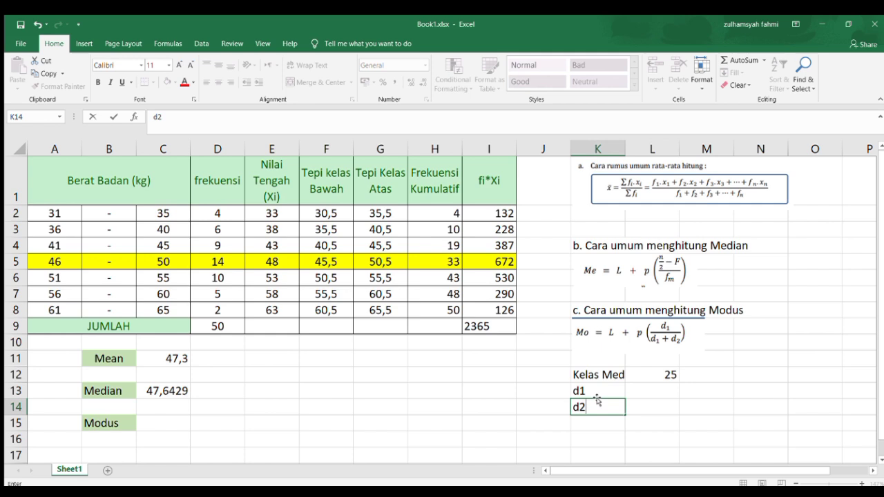
# Calculate d1 in L13 as the modal class frequency minus the preceding class frequency with =D5-D4.
pyautogui.click(665, 395)
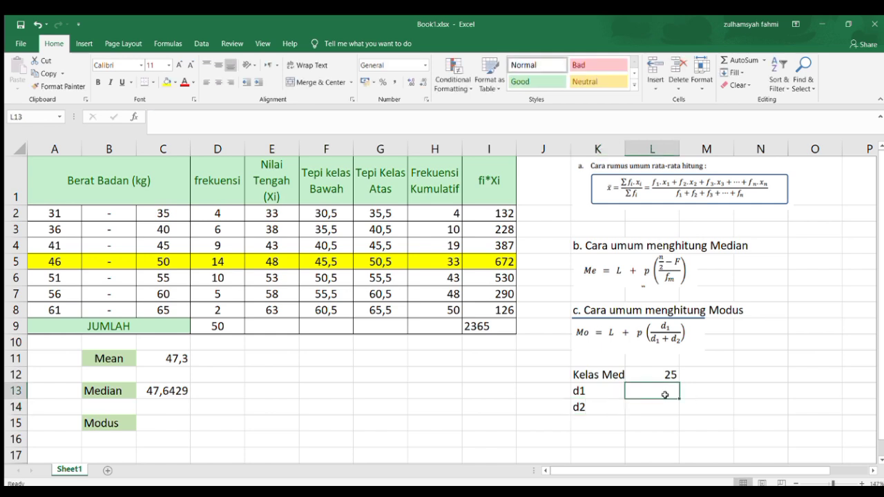
pyautogui.write('=')
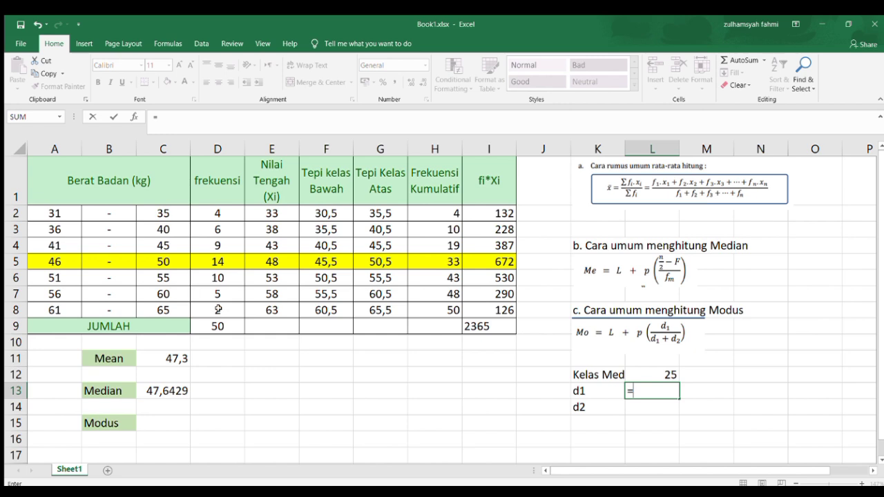
pyautogui.click(225, 266)
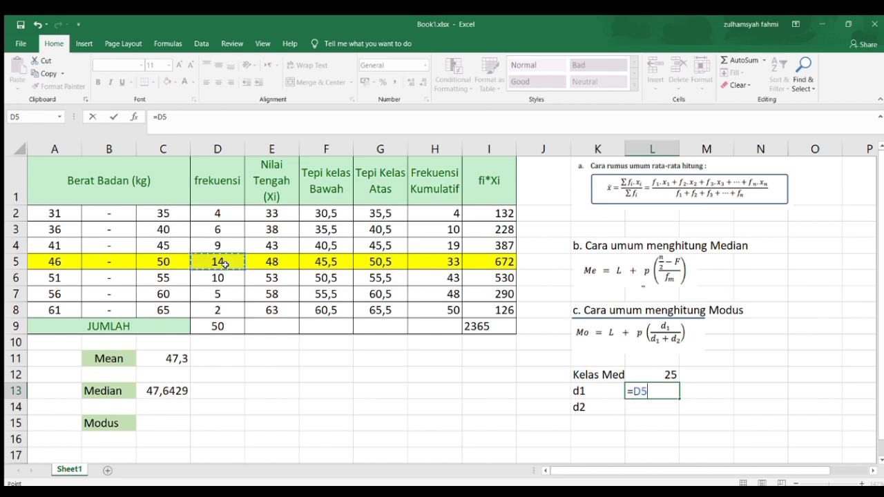
pyautogui.write('-')
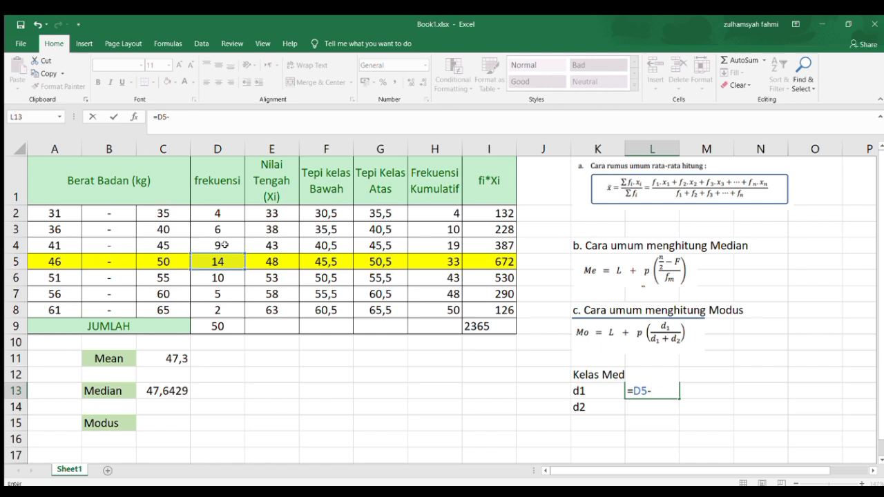
pyautogui.click(224, 245)
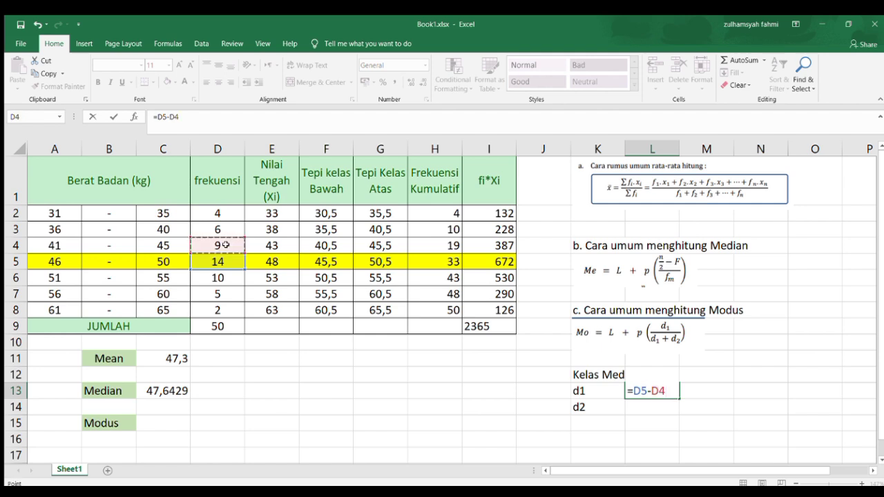
pyautogui.press('Return')
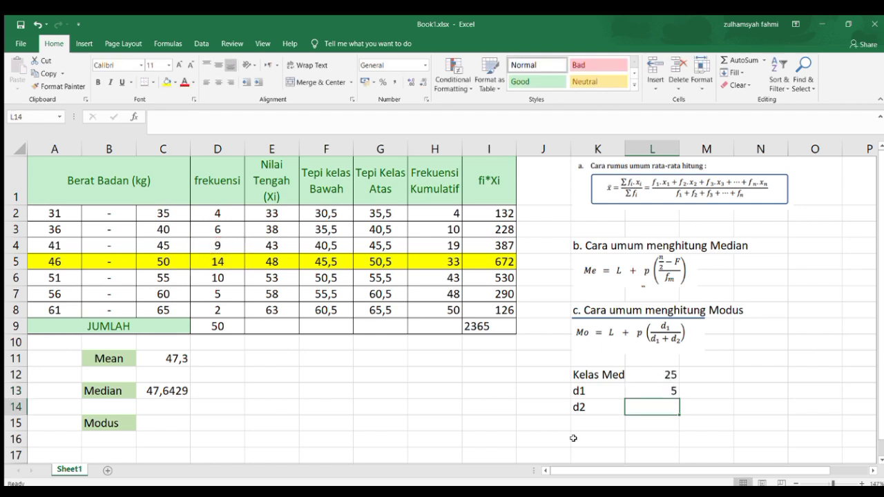
# Calculate d2 in L14 as the modal class frequency minus the following class frequency with =D5-D6.
pyautogui.write('=')
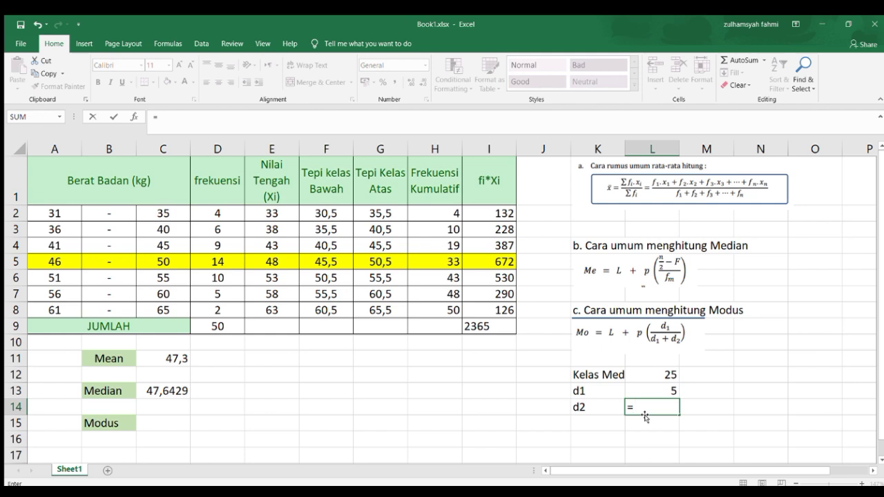
pyautogui.click(220, 259)
pyautogui.write('-')
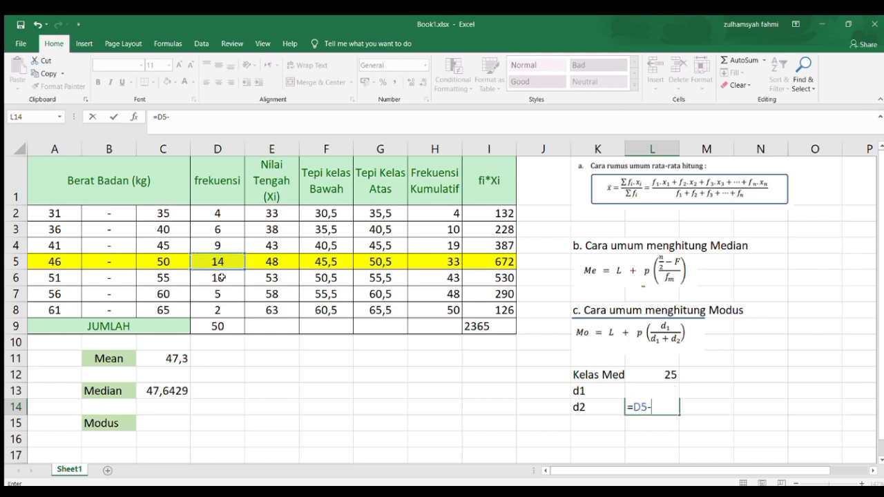
pyautogui.click(221, 277)
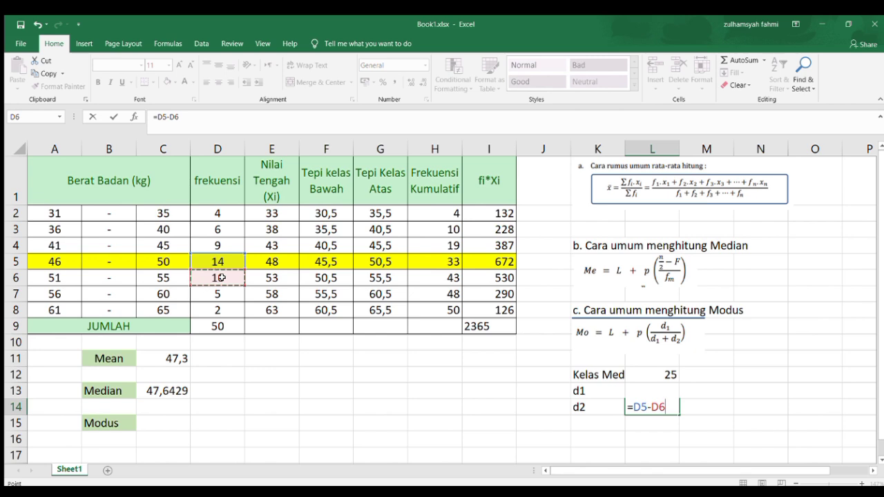
pyautogui.press('Return')
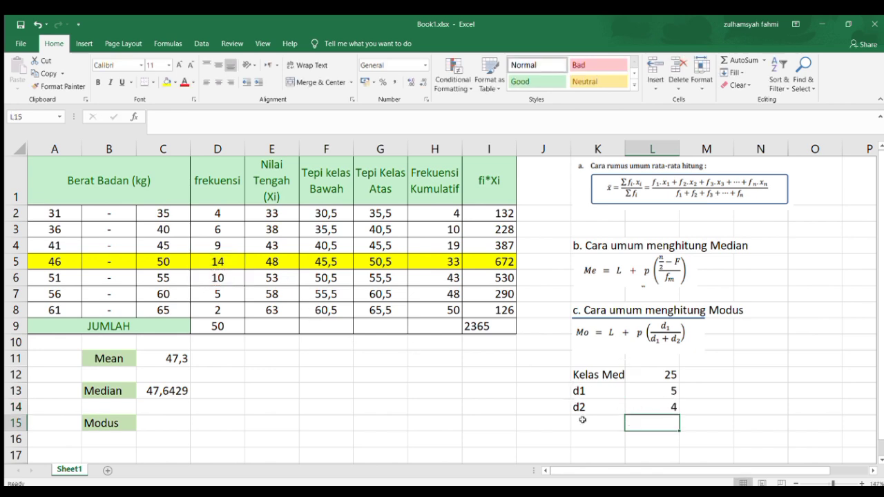
# Calculate the mode in C15, beside the Modus label, by entering =F5+5*(L13/(L13+L14)).
pyautogui.click(154, 427)
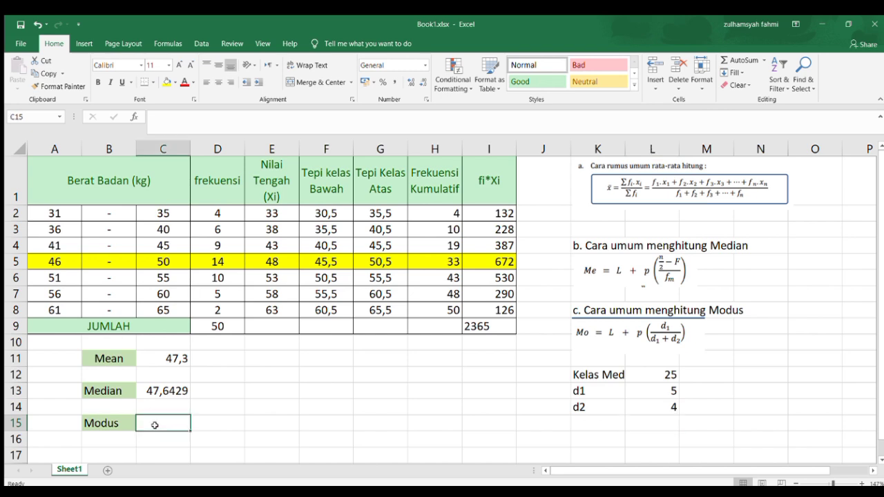
pyautogui.write('=')
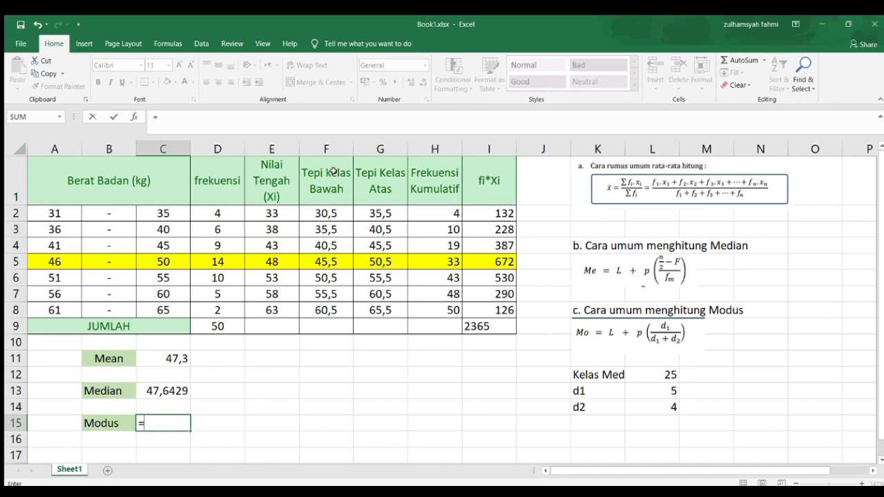
pyautogui.click(344, 263)
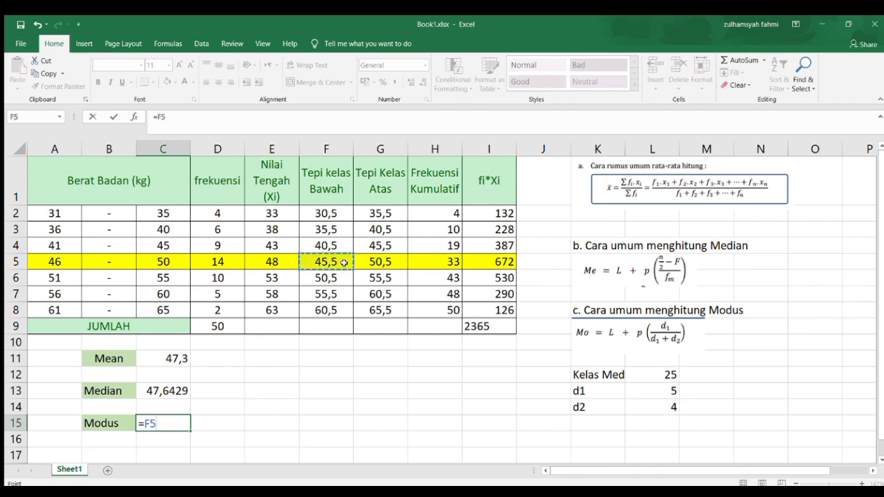
pyautogui.write('+')
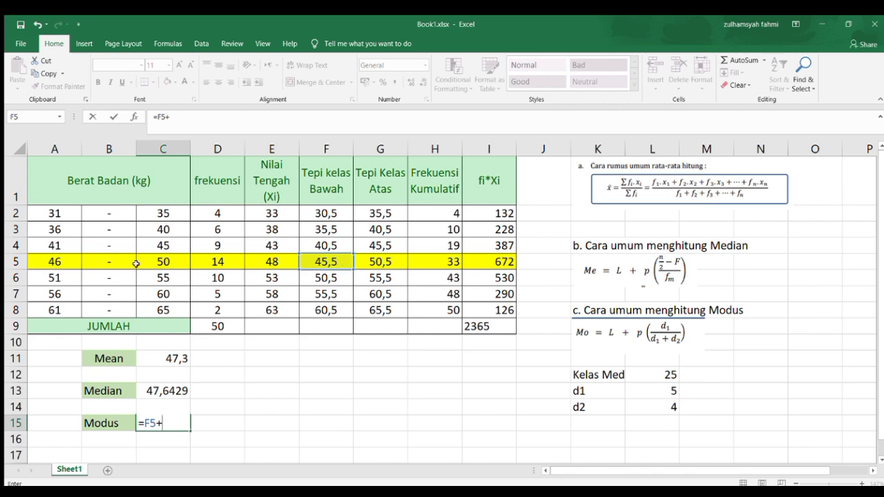
pyautogui.write('5*(')
pyautogui.click(643, 389)
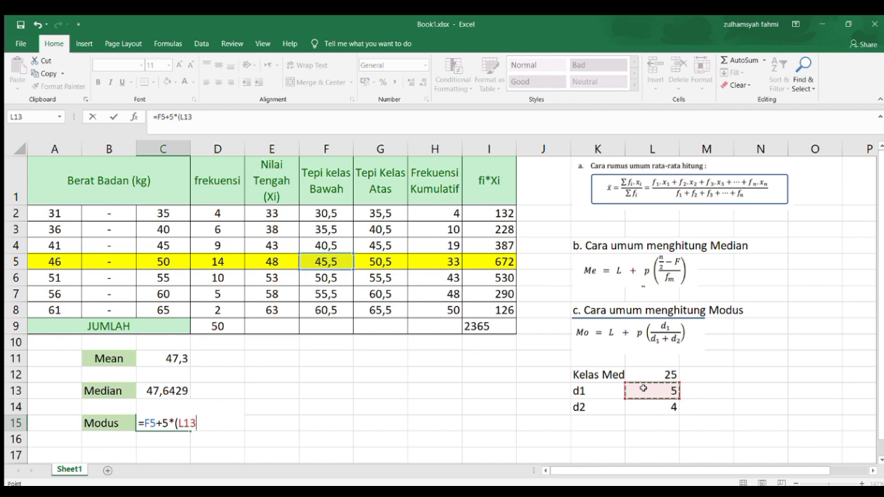
pyautogui.write('/(')
pyautogui.click(659, 387)
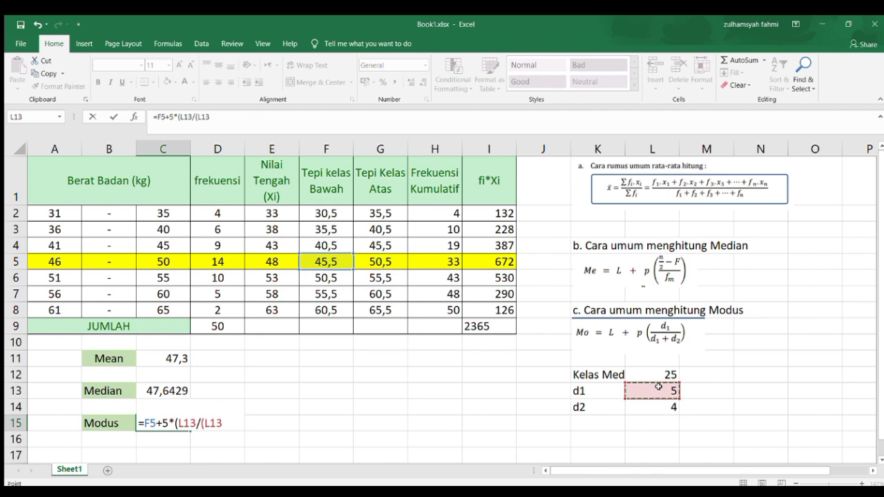
pyautogui.write('+')
pyautogui.click(662, 407)
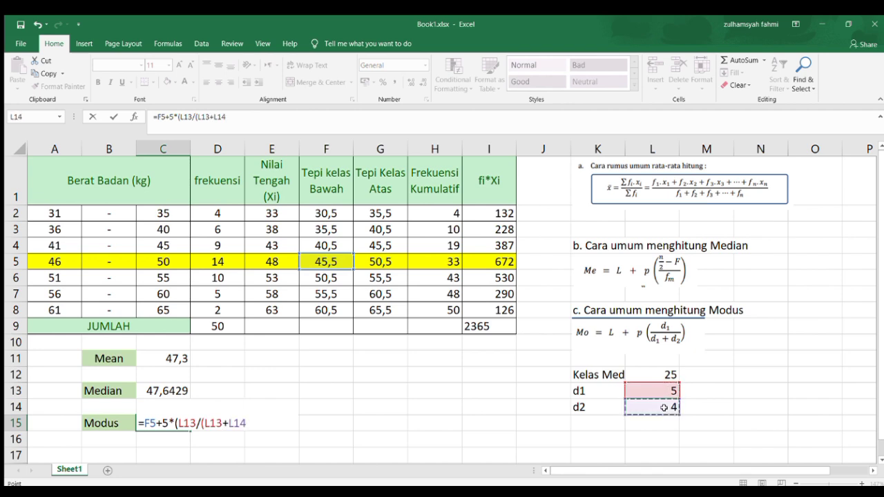
pyautogui.write(')')
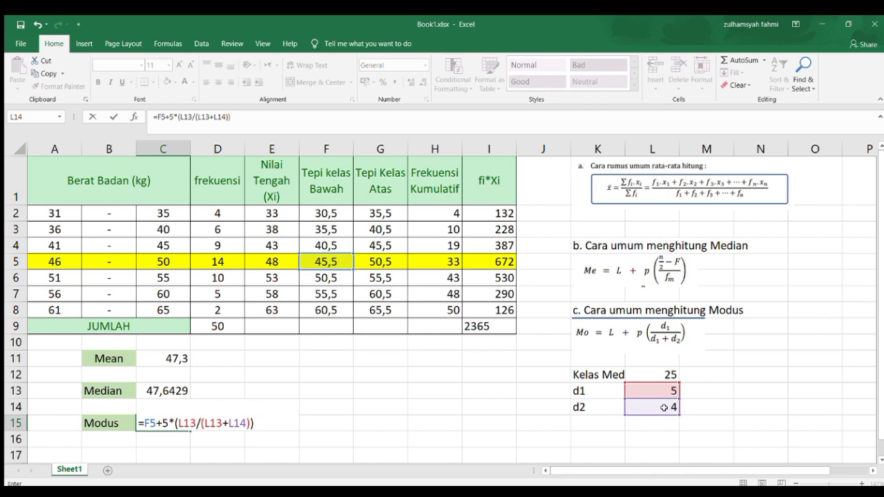
pyautogui.press('Return')
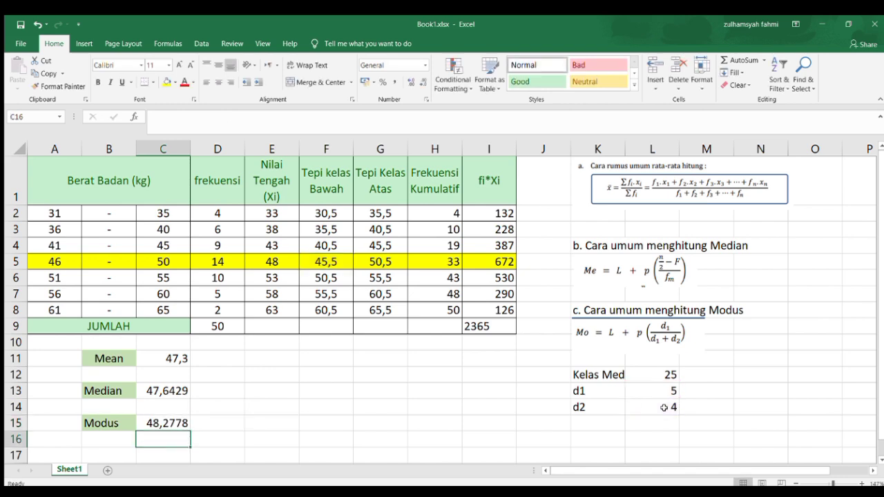